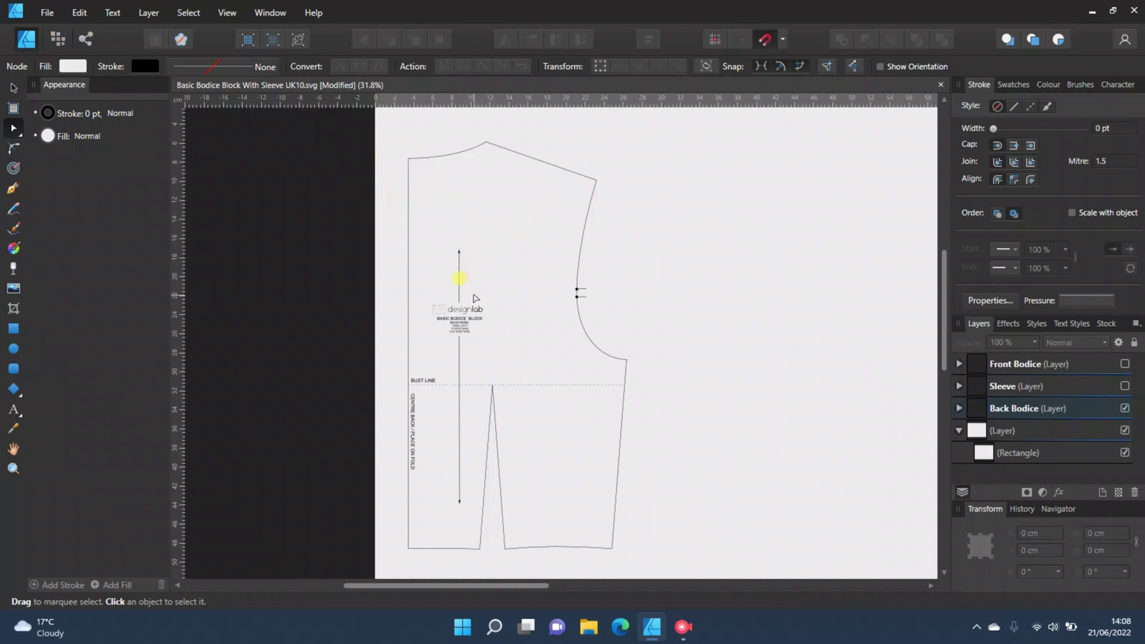
Duplicate the Back Bodice Outline curve with Ctrl+J and select the copy in the Layers panel.
scroll(486, 330, "up", 4)
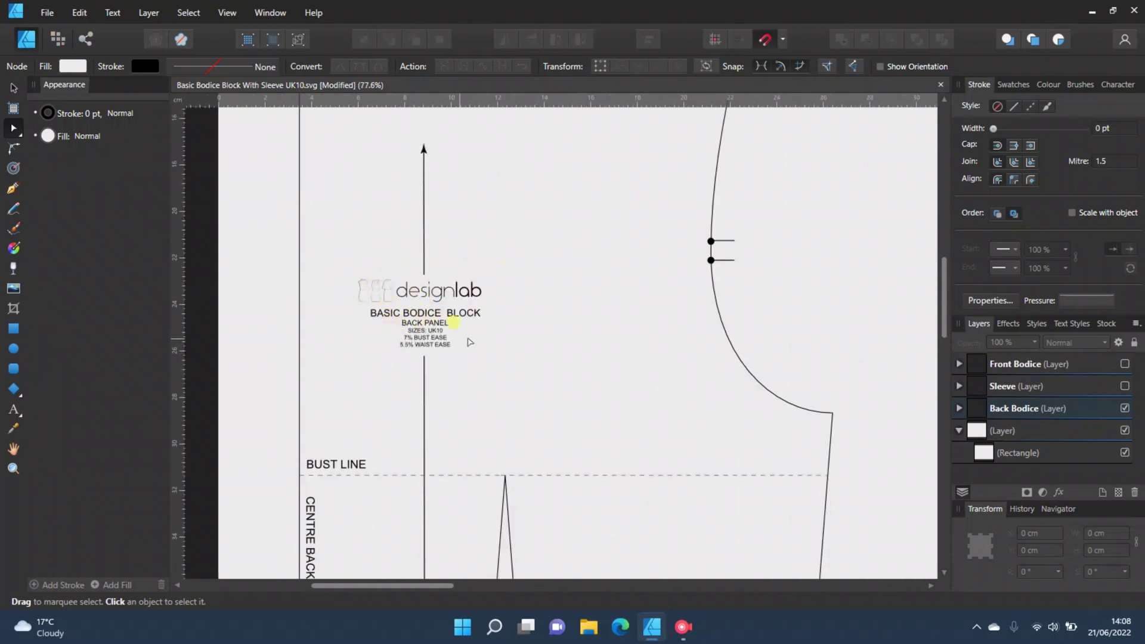
scroll(518, 328, "down", 7)
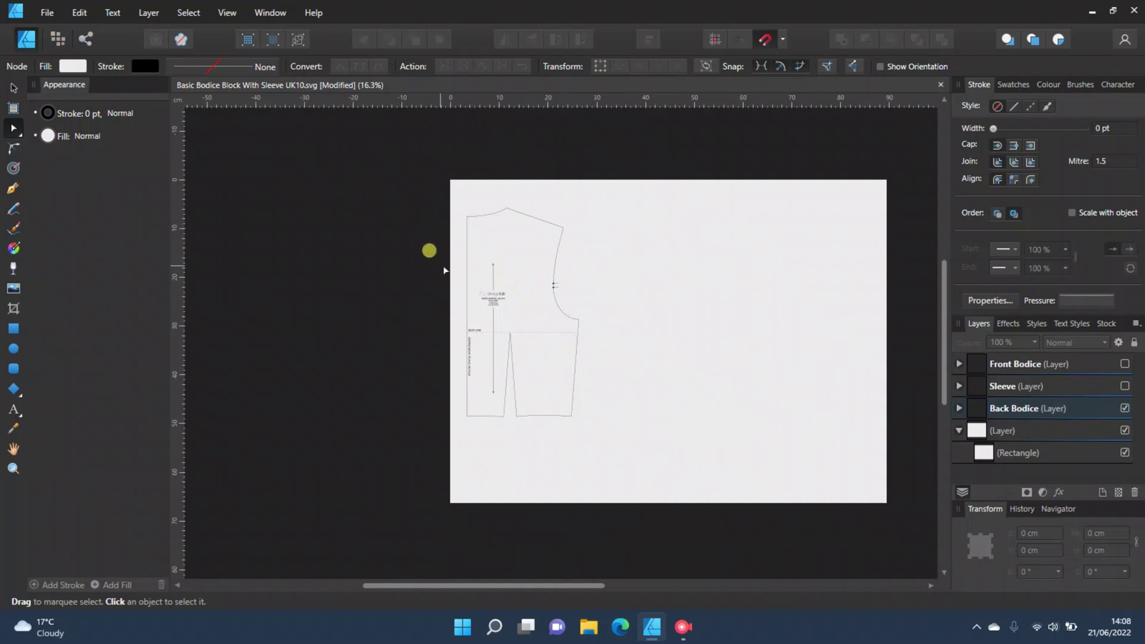
scroll(444, 270, "up", 3)
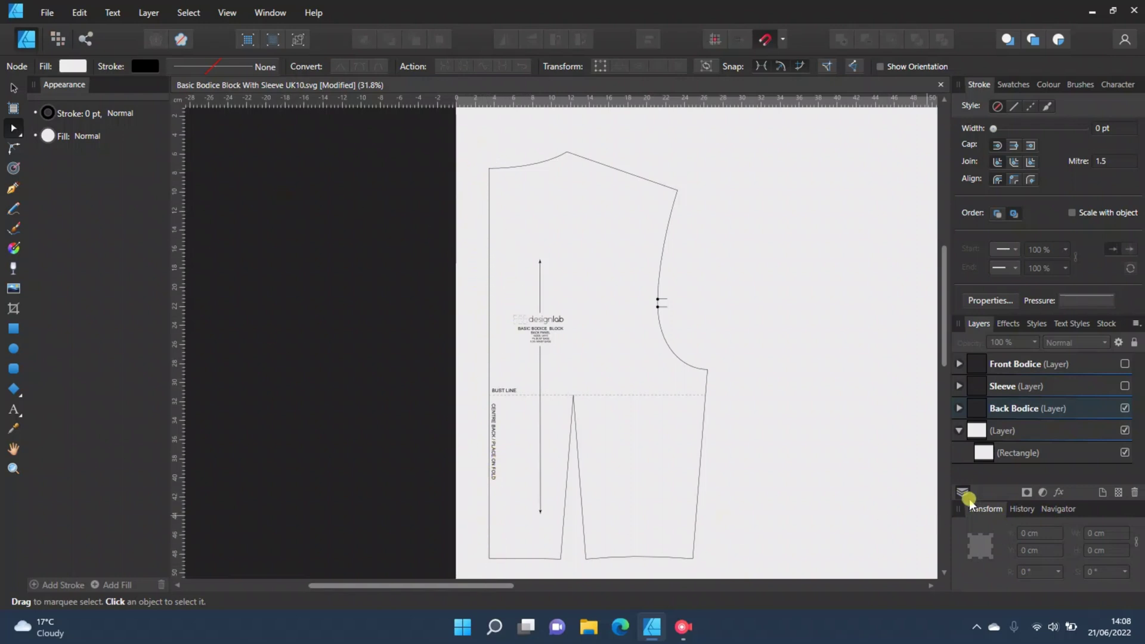
left_click(959, 408)
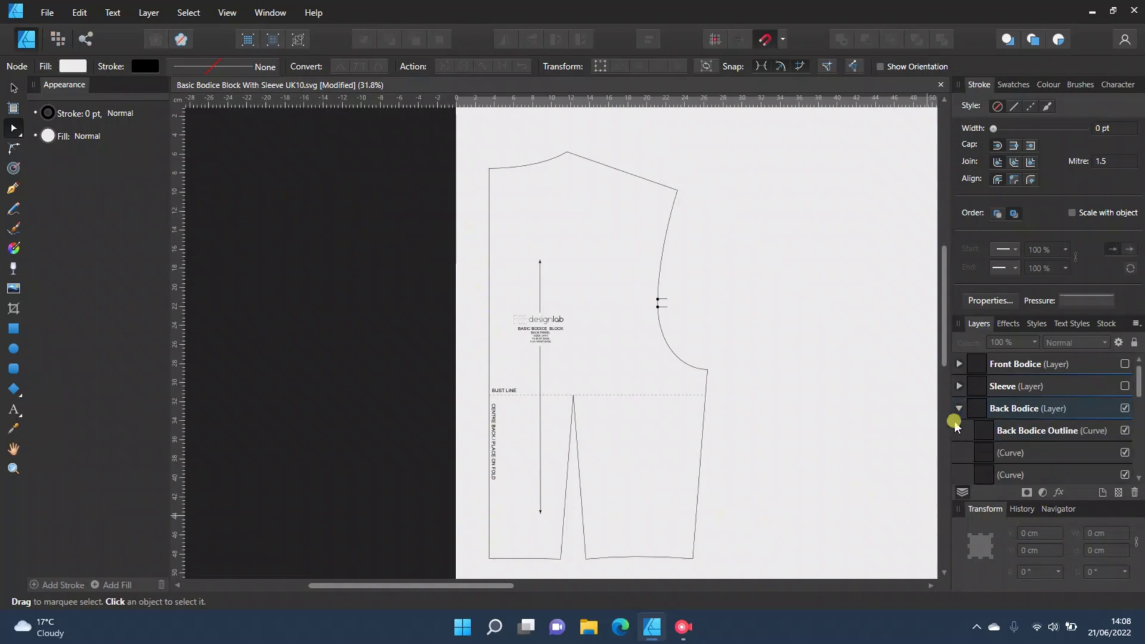
left_click(1070, 431)
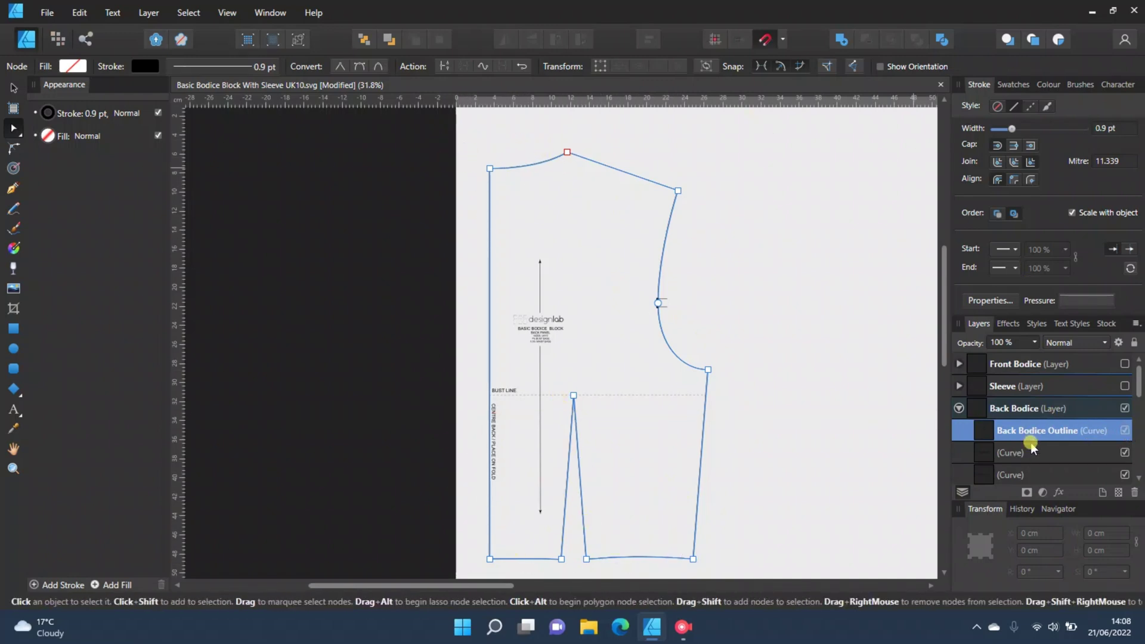
key("ctrl+j")
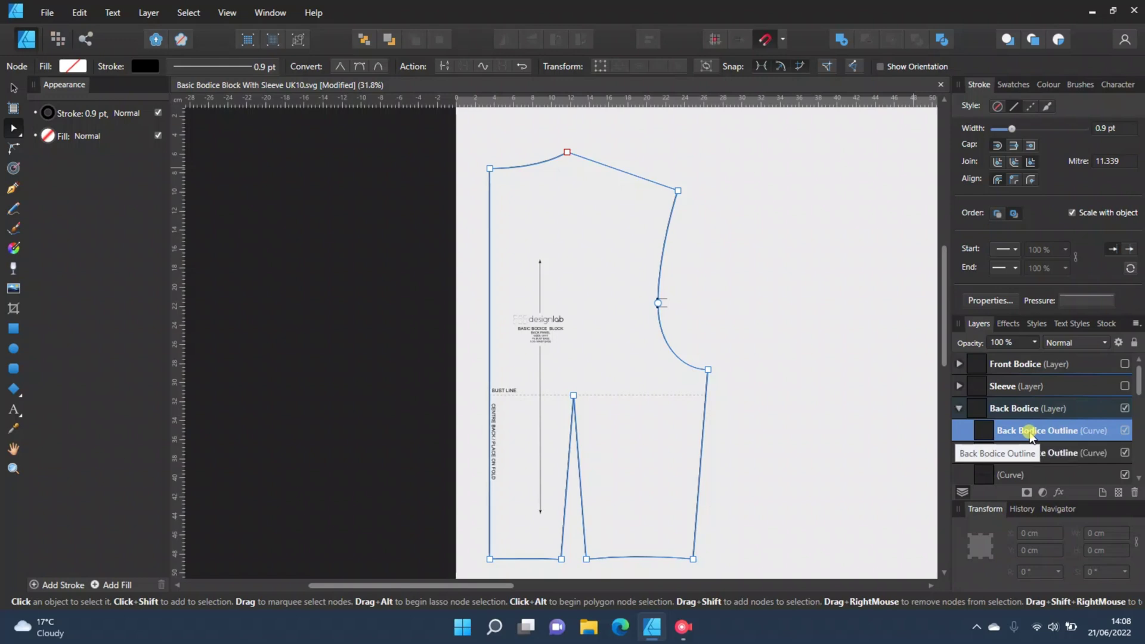
left_click(1045, 453)
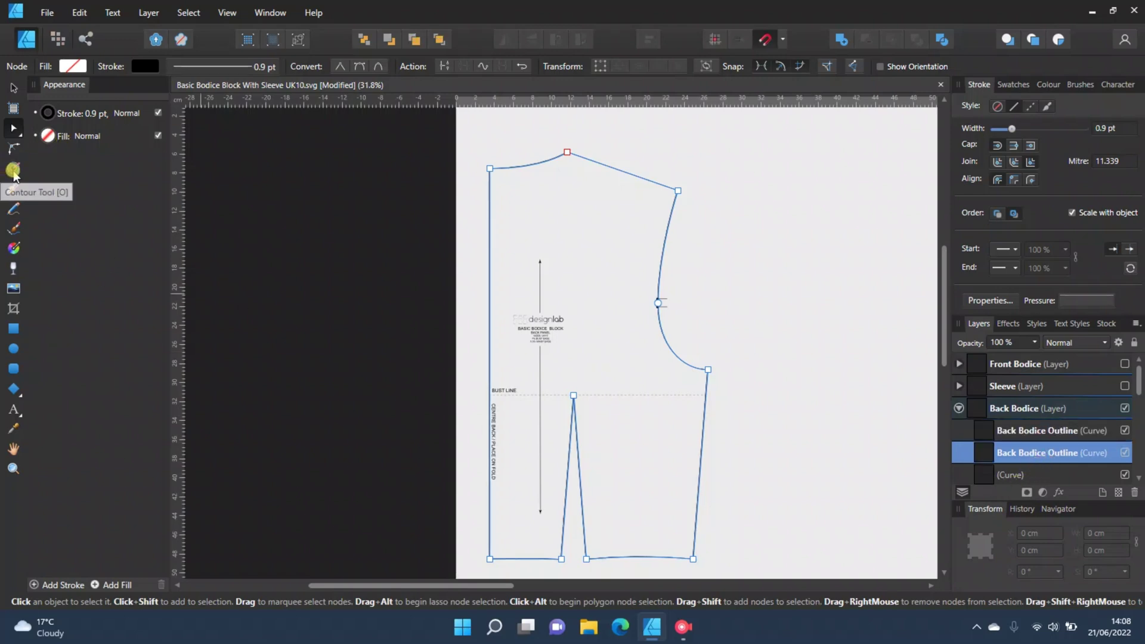
Apply a trial 1 cm mitred contour to the copied back bodice outline.
left_click(10, 172)
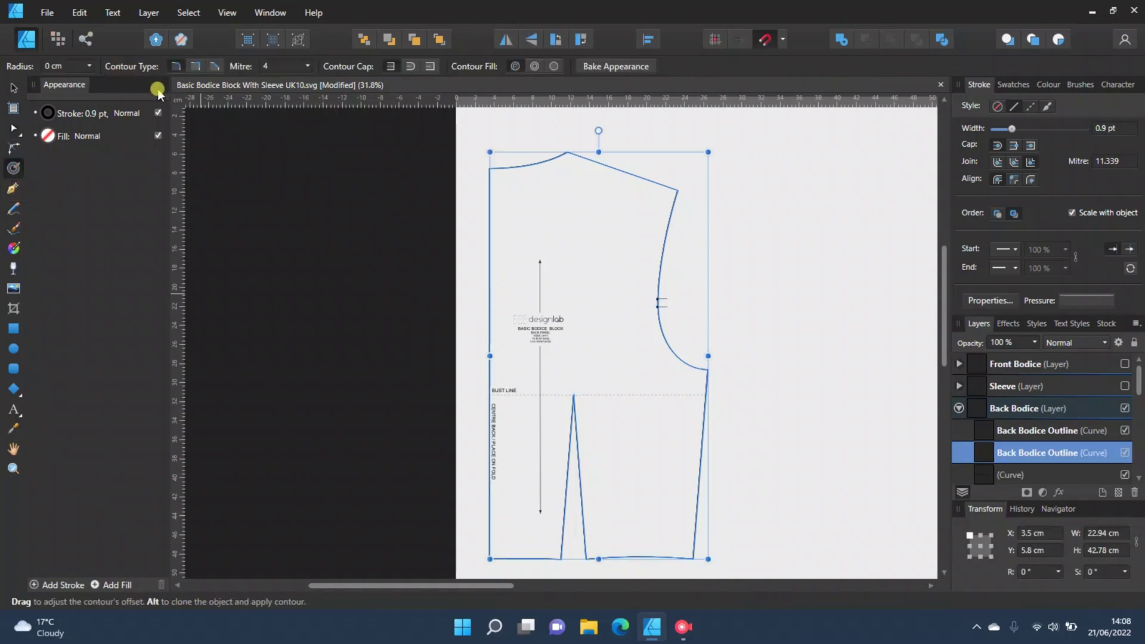
left_click(195, 68)
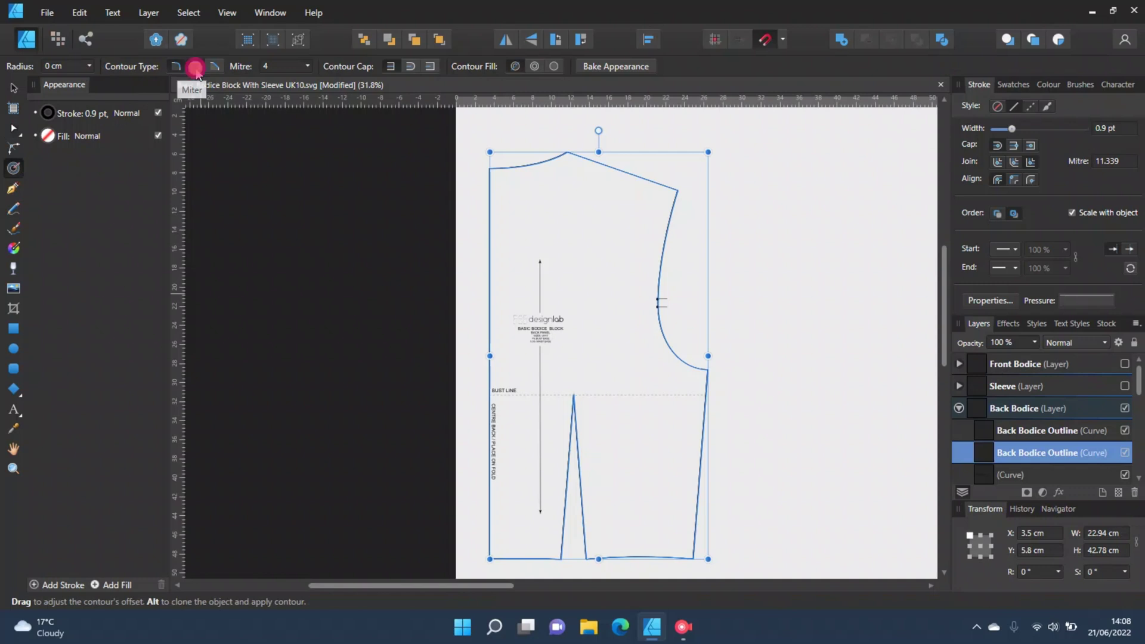
left_click(60, 68)
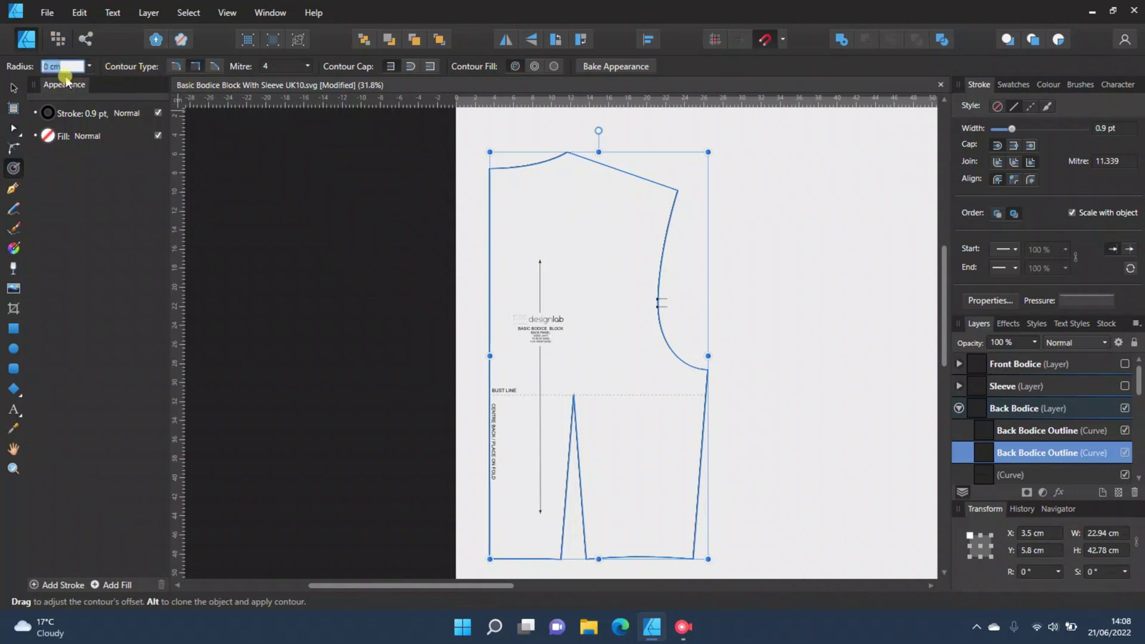
type("1")
key("Return")
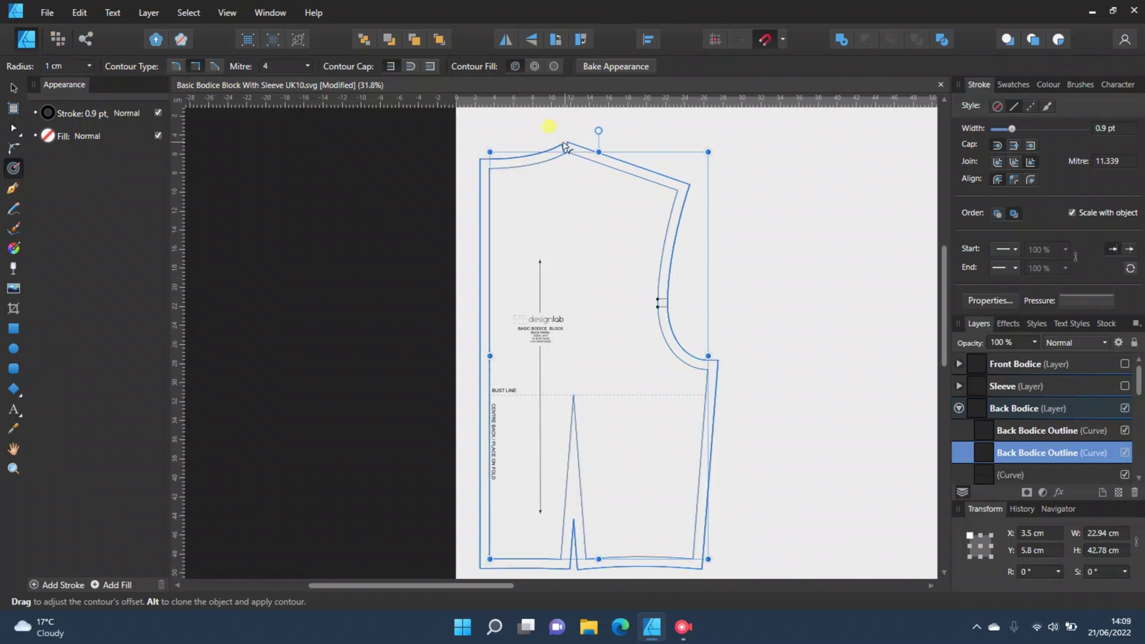
Pull the contour at the shoulder corner, then undo the contour and the duplicate.
scroll(563, 143, "up", 5)
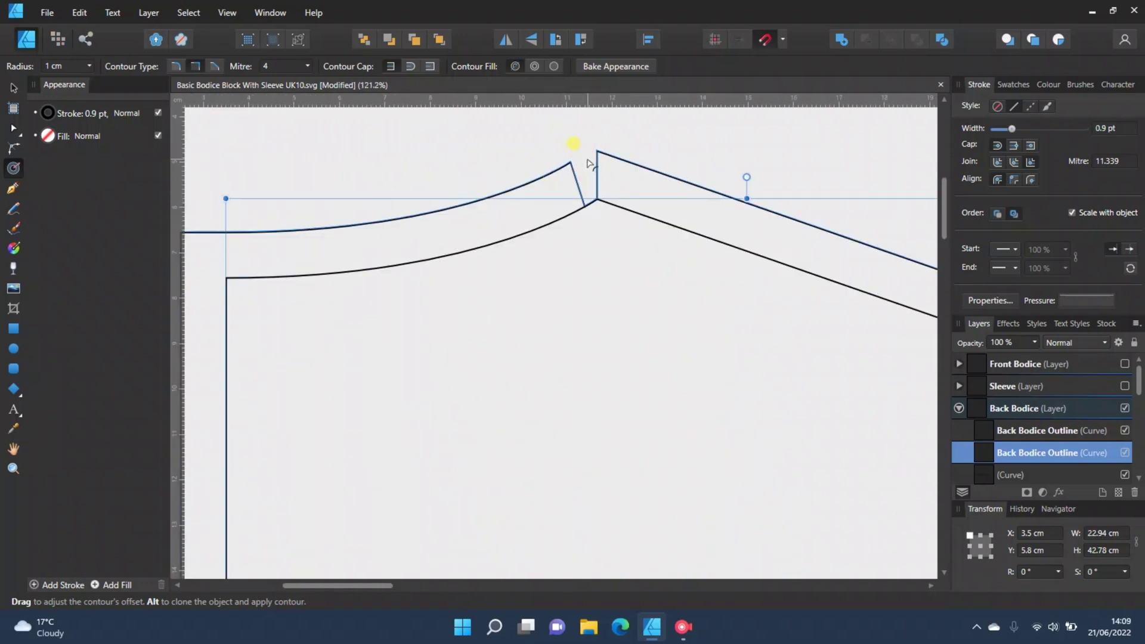
scroll(572, 143, "down", 3)
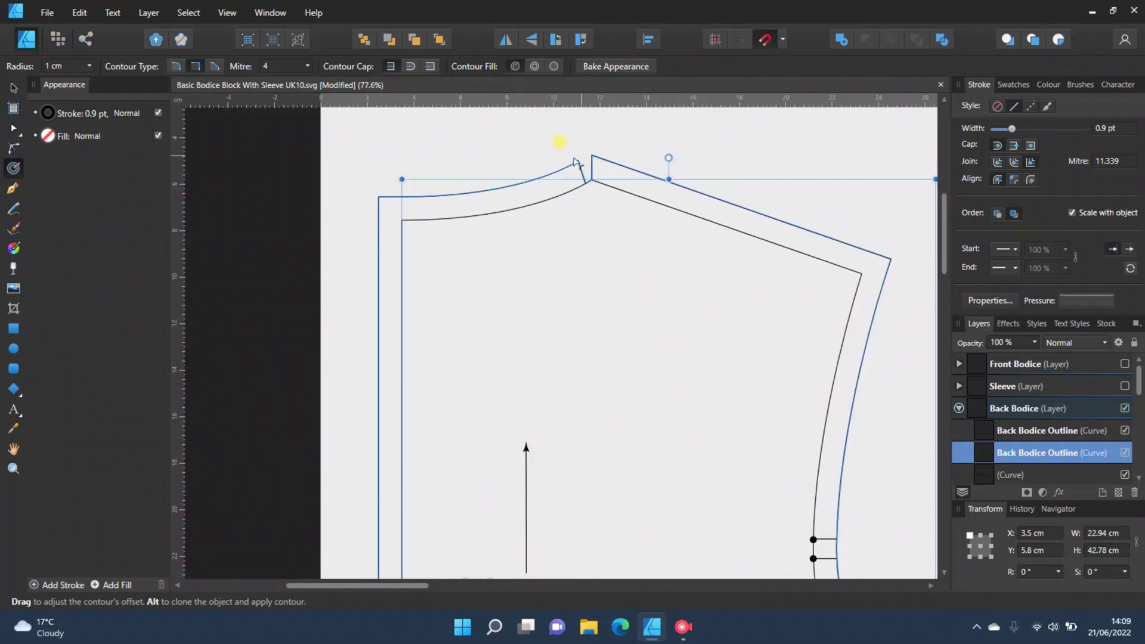
scroll(587, 164, "down", 3)
left_click_drag(615, 182, 643, 173)
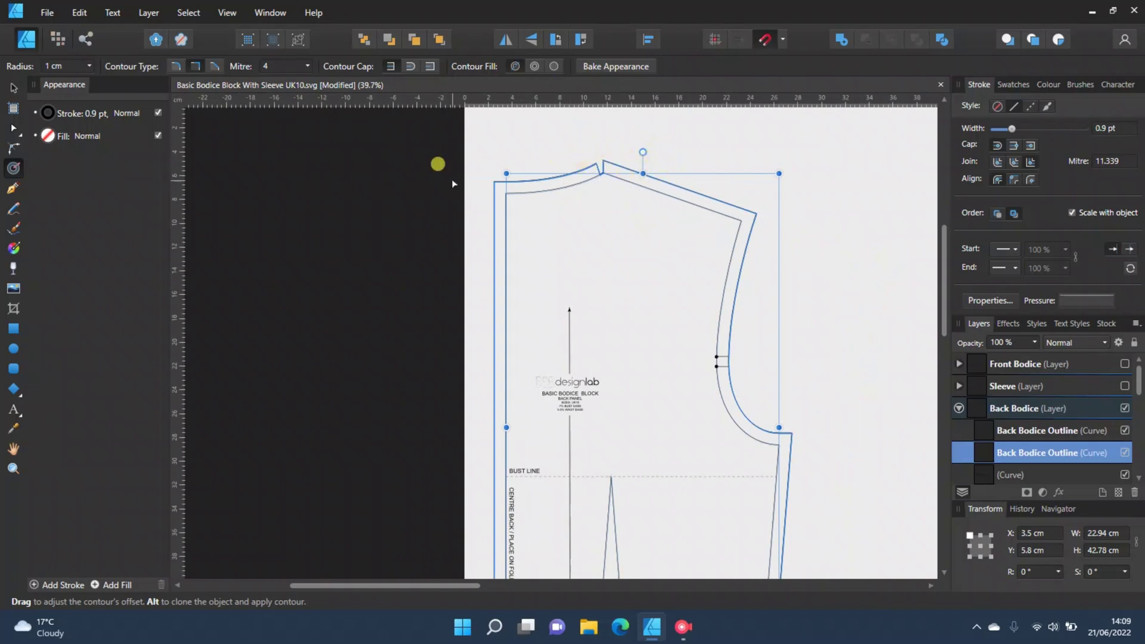
key("ctrl+z")
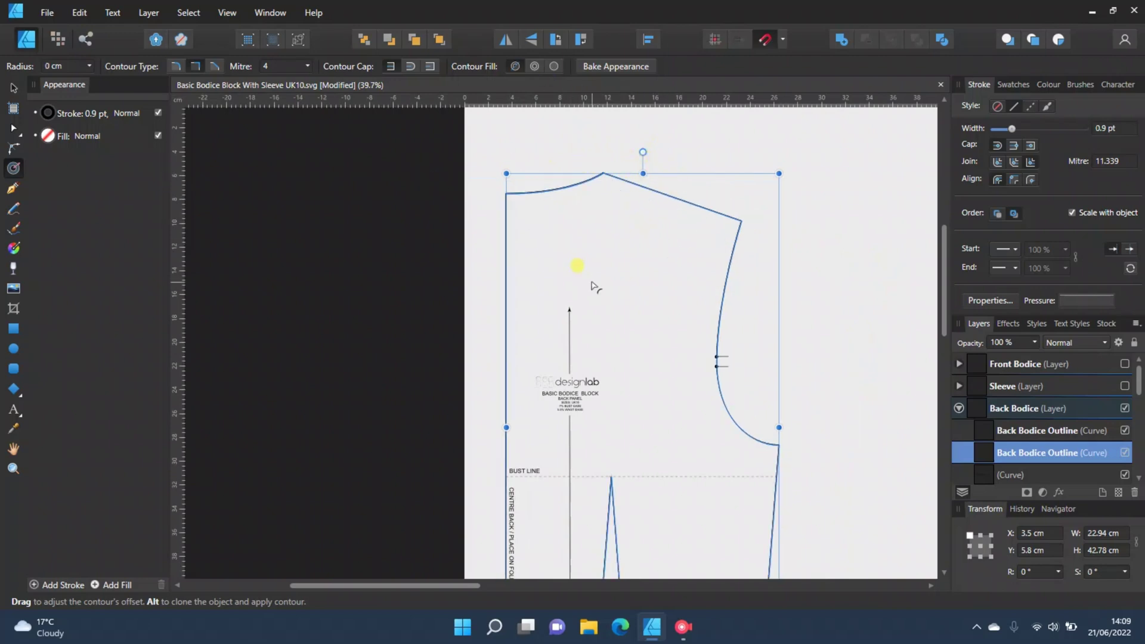
key("ctrl+z")
key("ctrl+z")
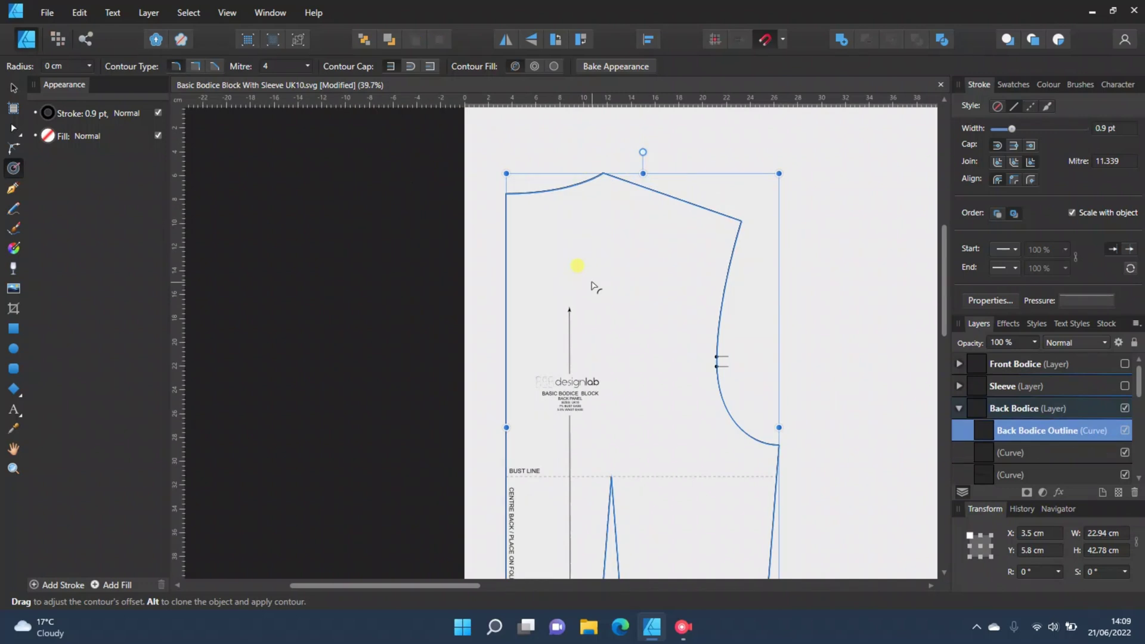
Try adding and pulling nodes below the shoulder peak, undoing each one to keep the sharp point.
left_click(14, 129)
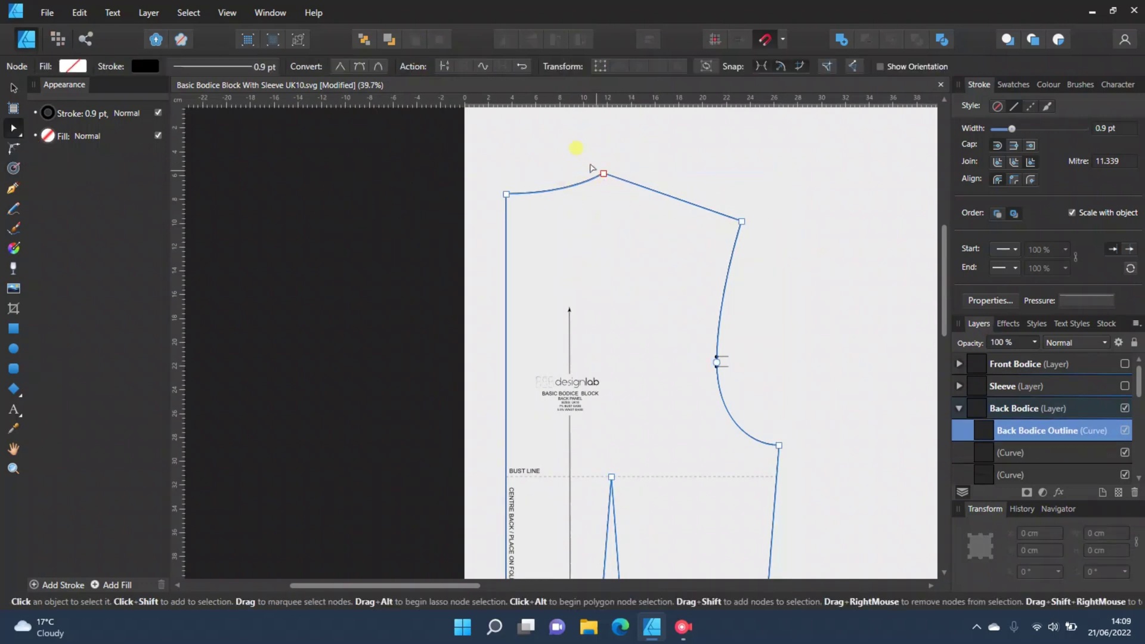
scroll(591, 168, "up", 6)
left_click(632, 199)
left_click_drag(630, 204, 604, 260)
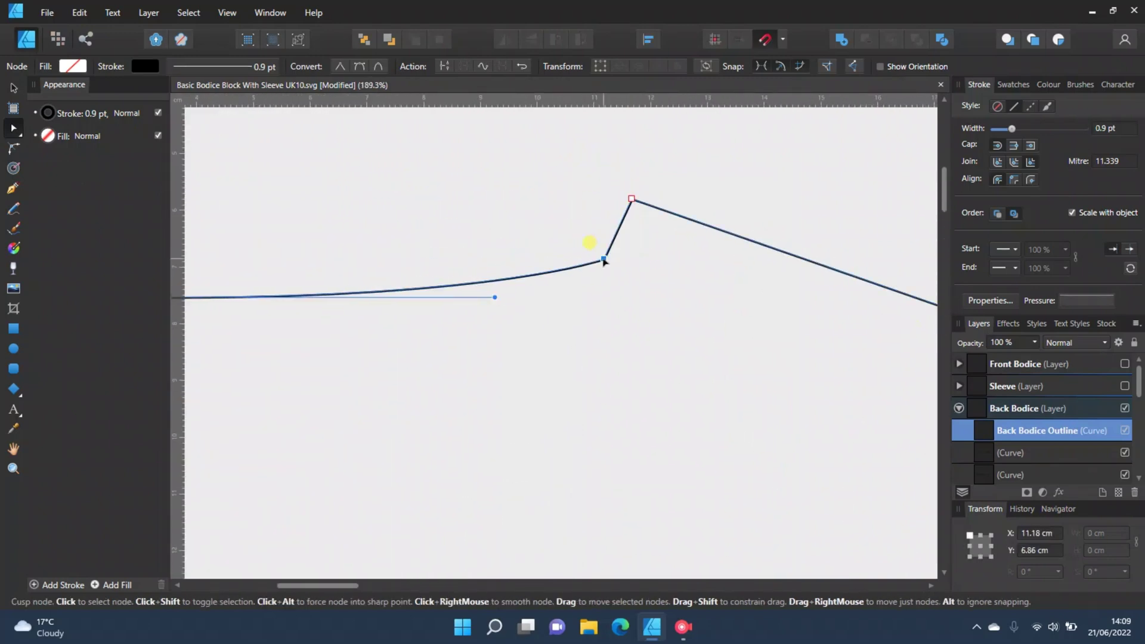
key("ctrl+z")
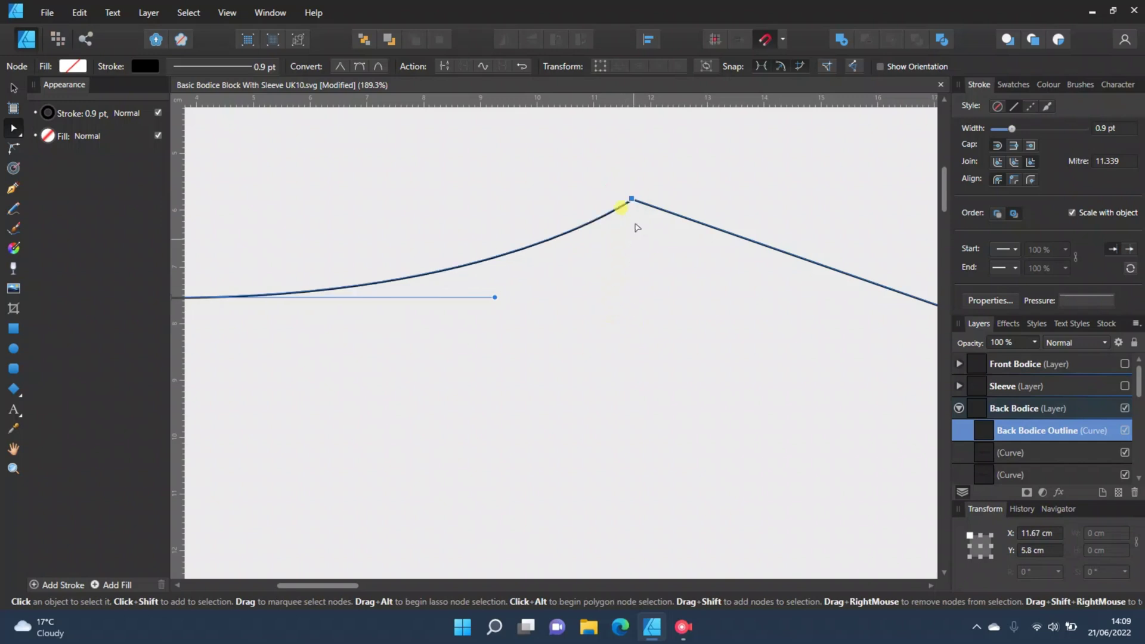
left_click_drag(630, 204, 620, 242)
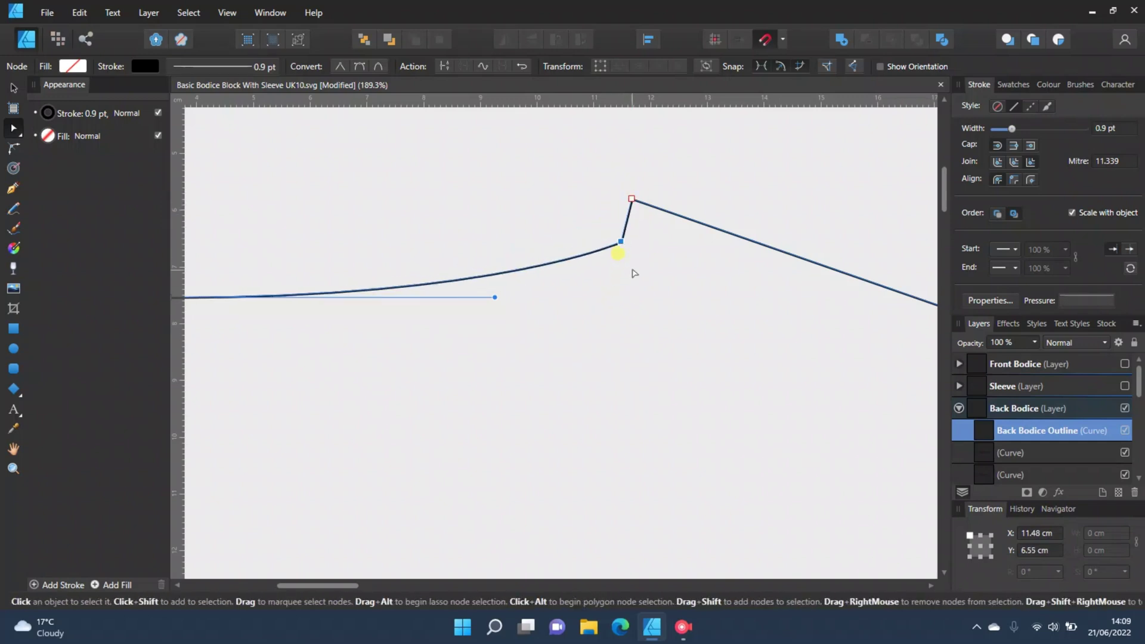
key("Delete")
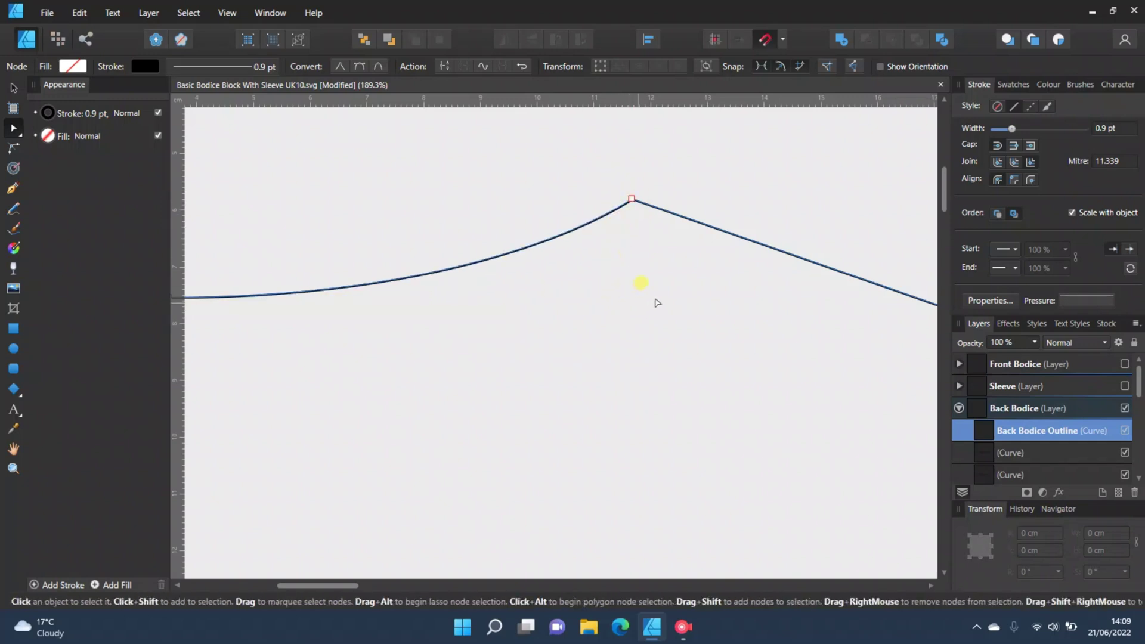
scroll(657, 303, "down", 8)
left_click_drag(391, 584, 508, 585)
scroll(605, 403, "down", 2)
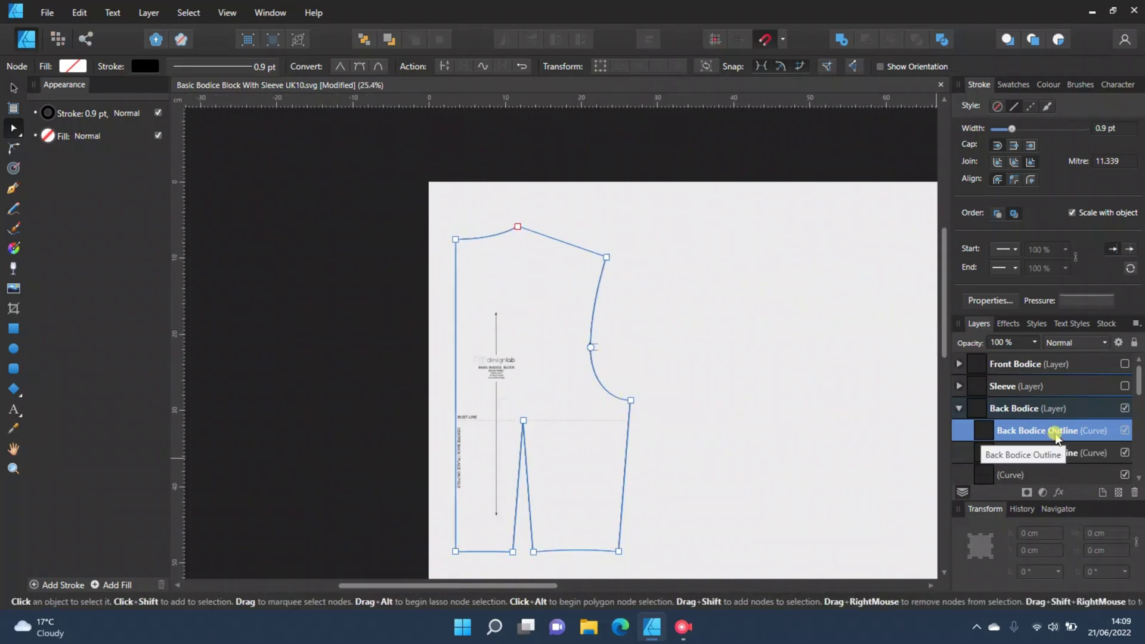
Apply a 1 cm mitred contour to the duplicate back bodice outline.
left_click(1047, 452)
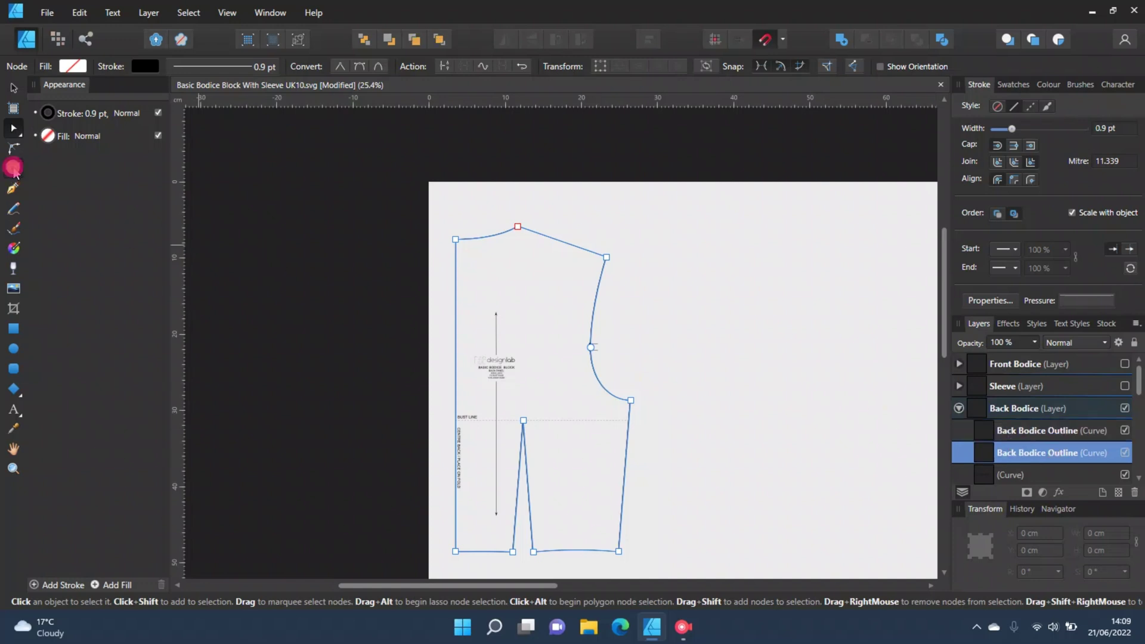
left_click(13, 168)
left_click(192, 67)
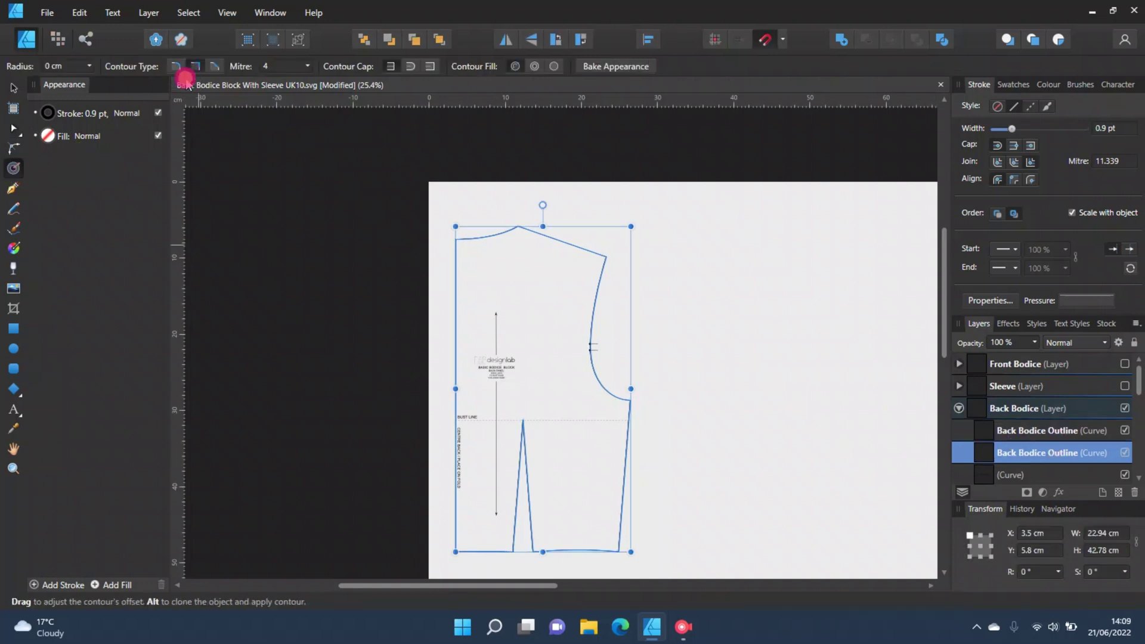
left_click(66, 67)
type("1")
key("Return")
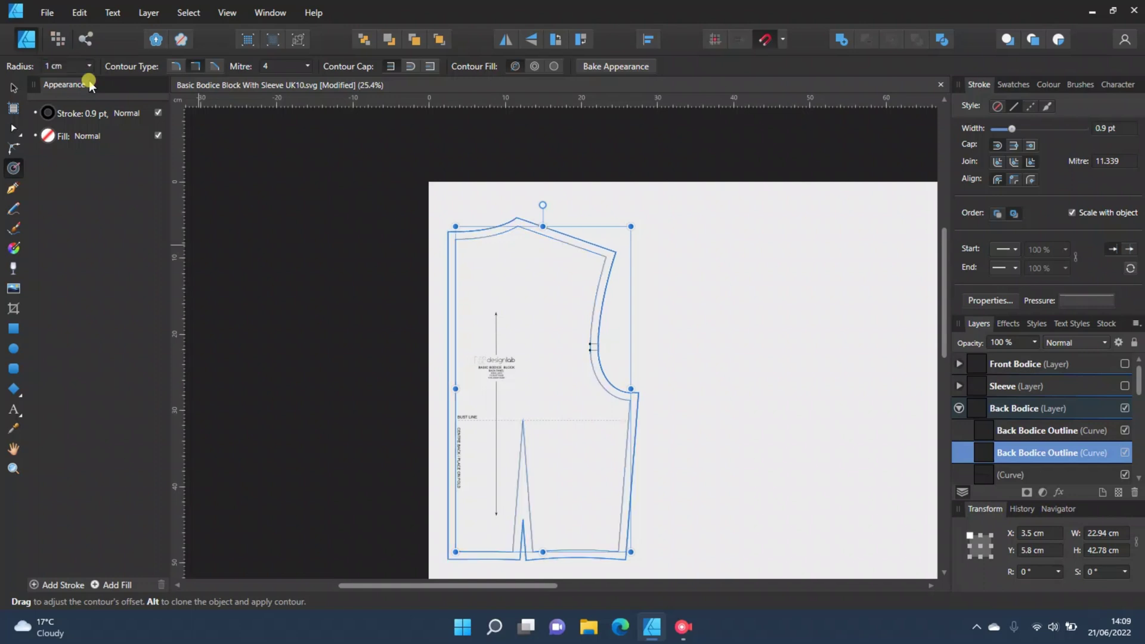
Bake the contour into an editable 25.02 × 44.99 cm outline.
scroll(453, 189, "up", 1)
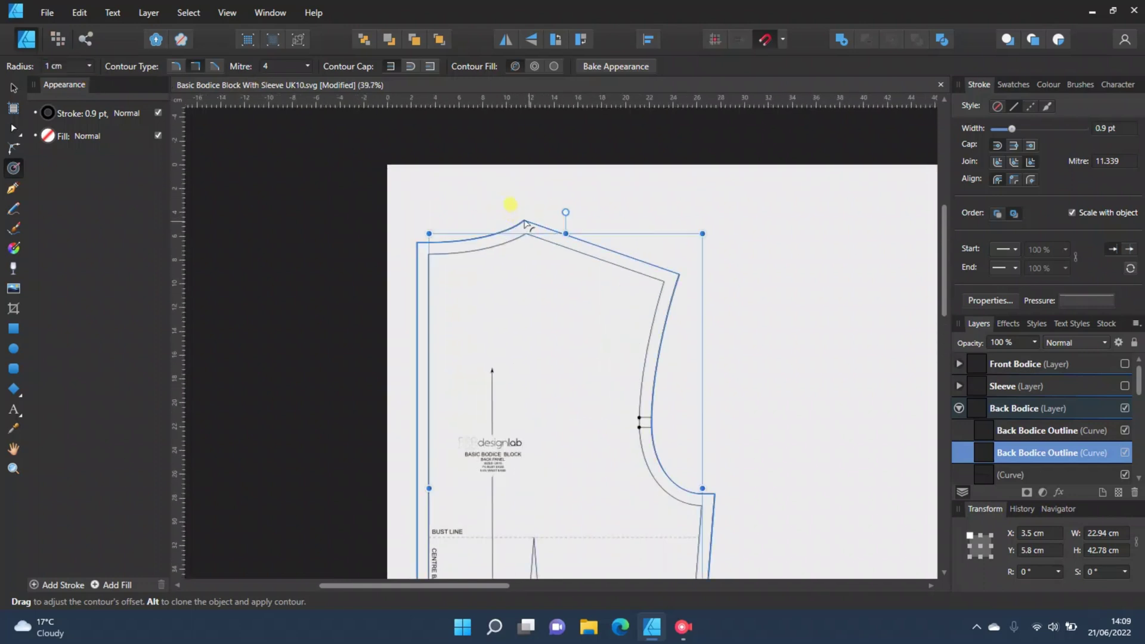
scroll(623, 289, "up", 1)
scroll(631, 263, "down", 3)
scroll(644, 252, "down", 1)
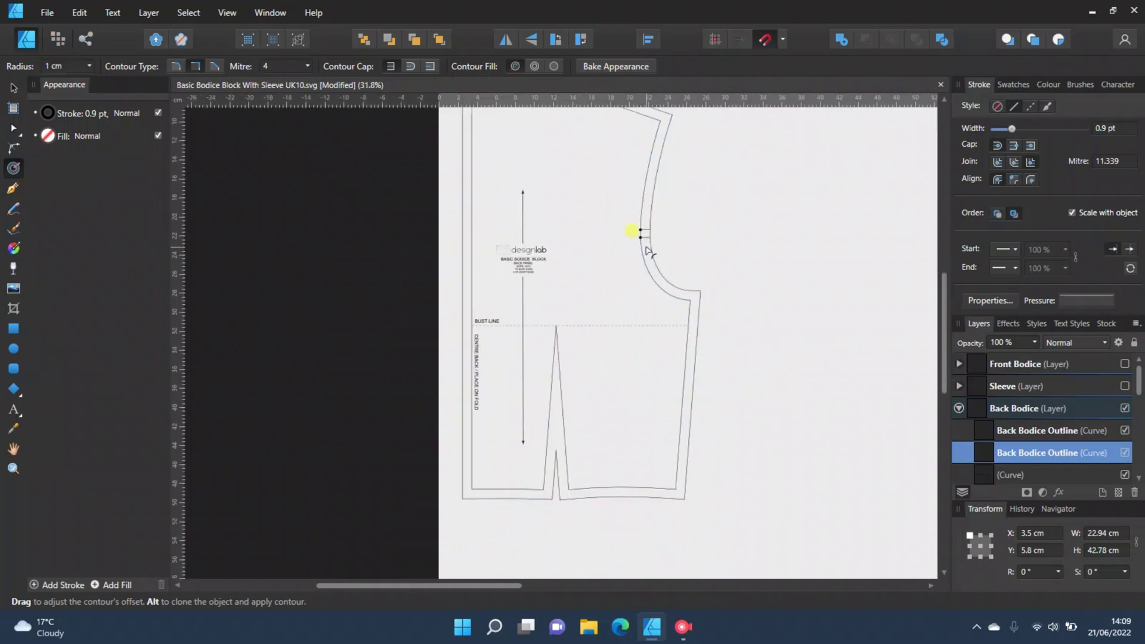
scroll(814, 245, "up", 1)
scroll(811, 240, "up", 1)
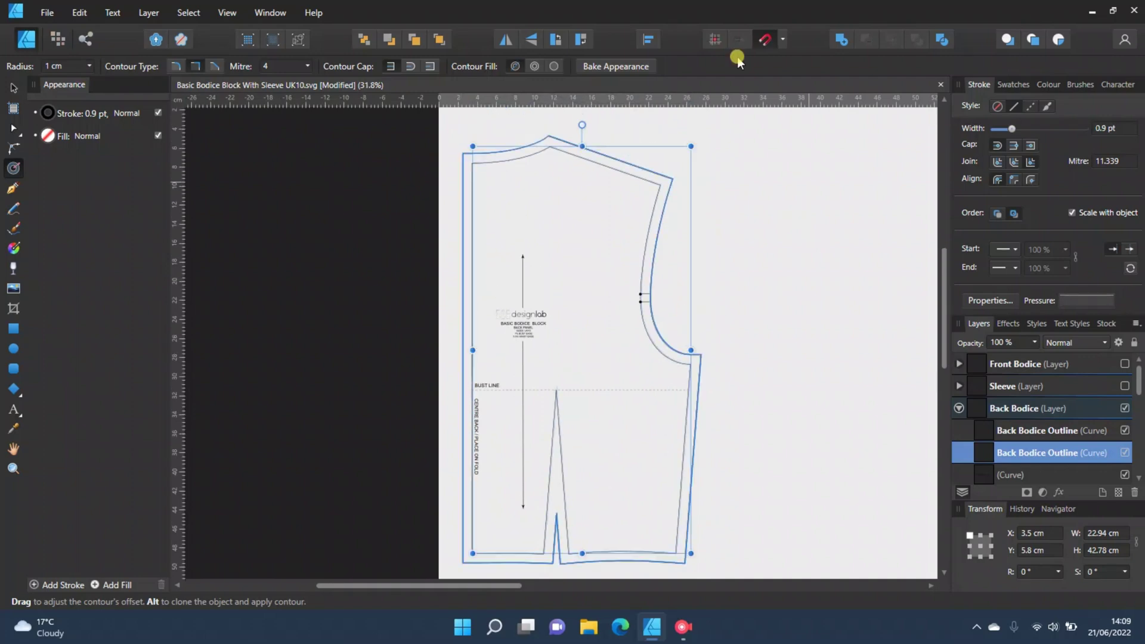
left_click(612, 68)
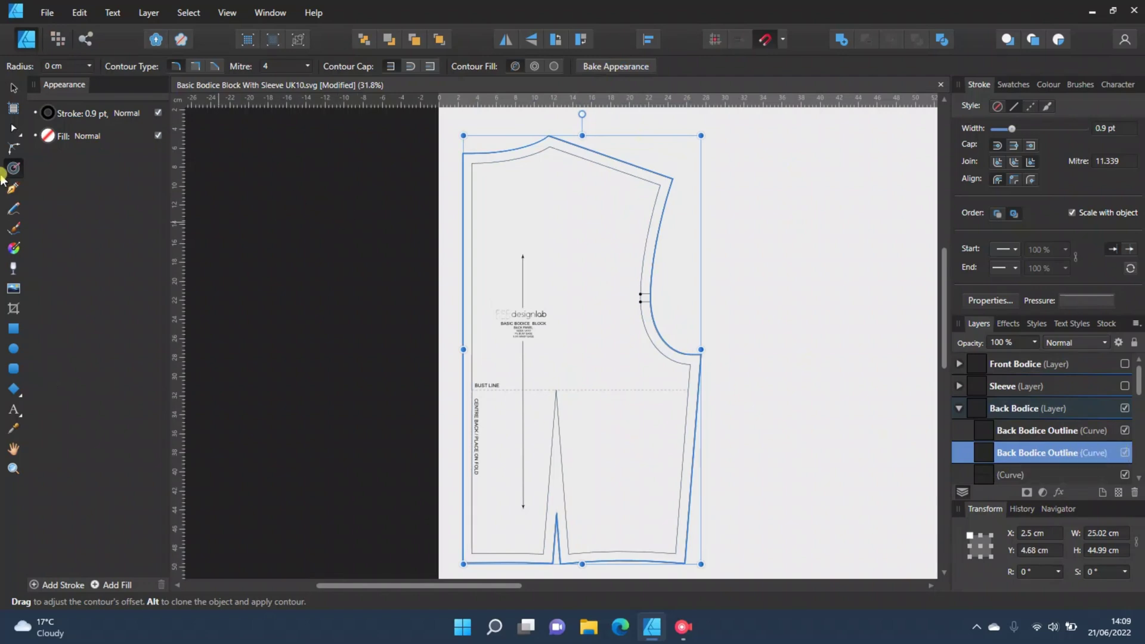
left_click(14, 127)
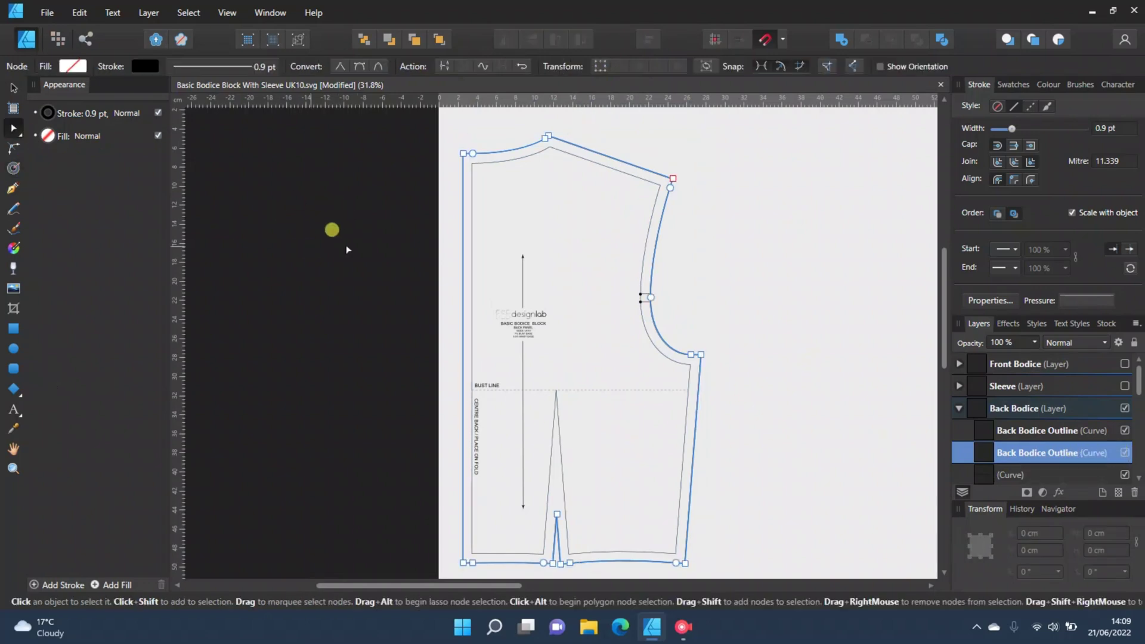
Delete the centre-back bottom corner node of the seam-allowance outline, leaving an open curve.
left_click(449, 316)
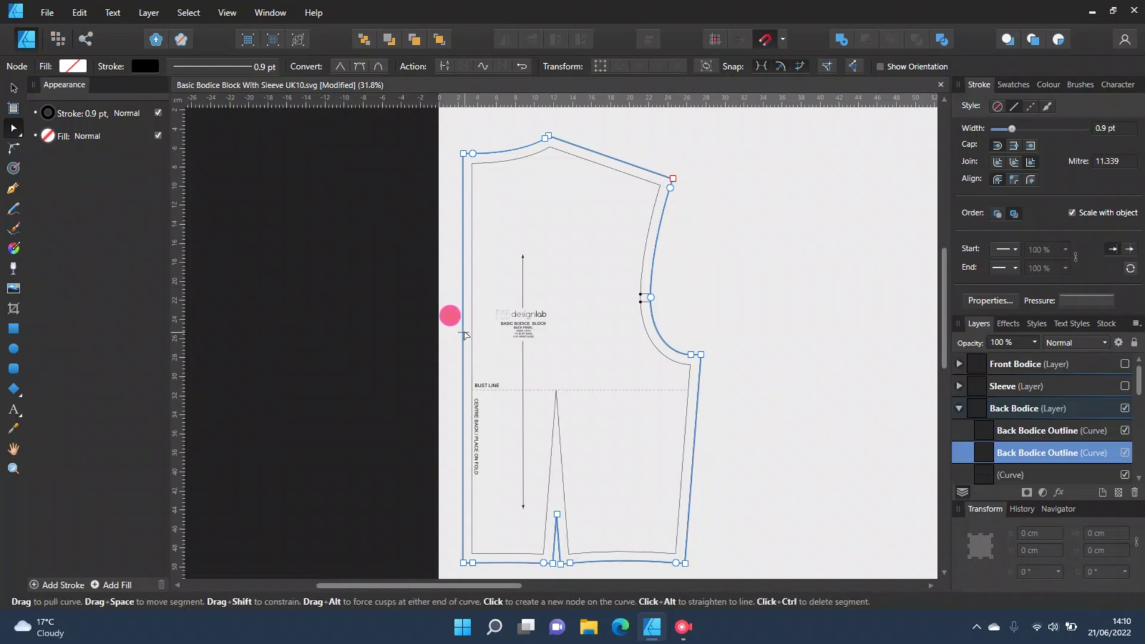
scroll(475, 172, "up", 1)
left_click(474, 171)
scroll(471, 212, "up", 5)
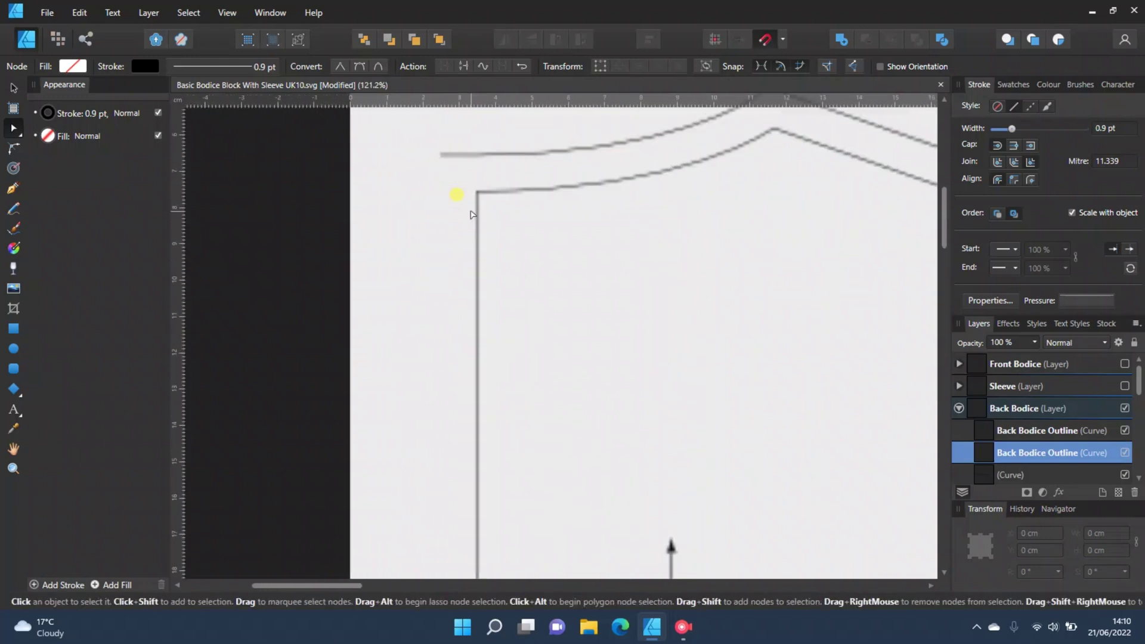
scroll(480, 334, "down", 2)
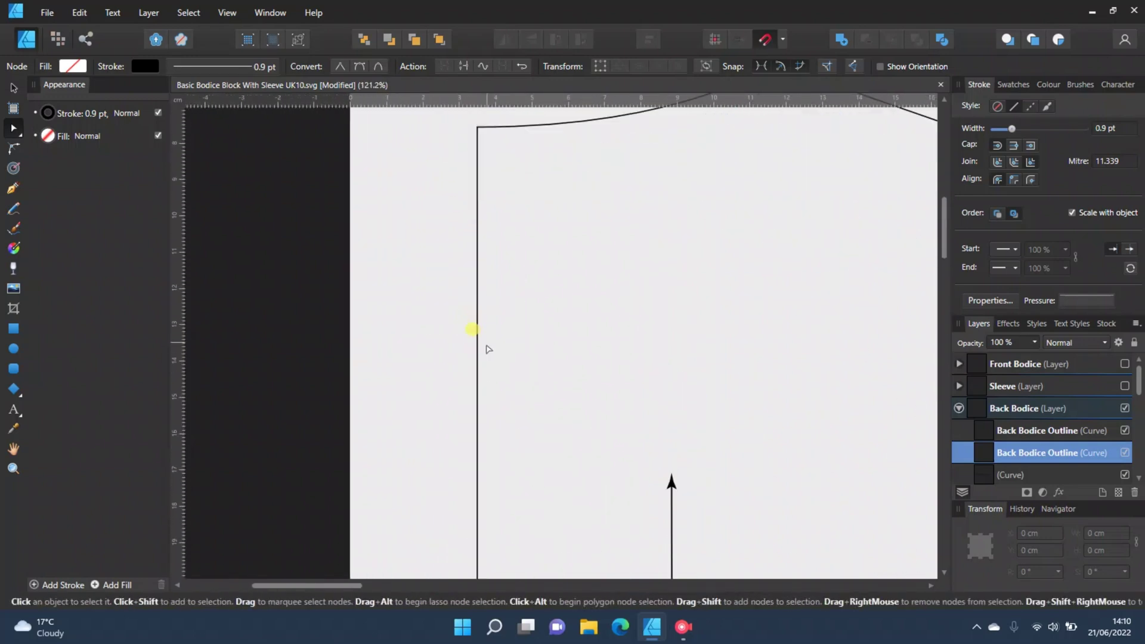
scroll(486, 350, "down", 4)
scroll(485, 353, "down", 5)
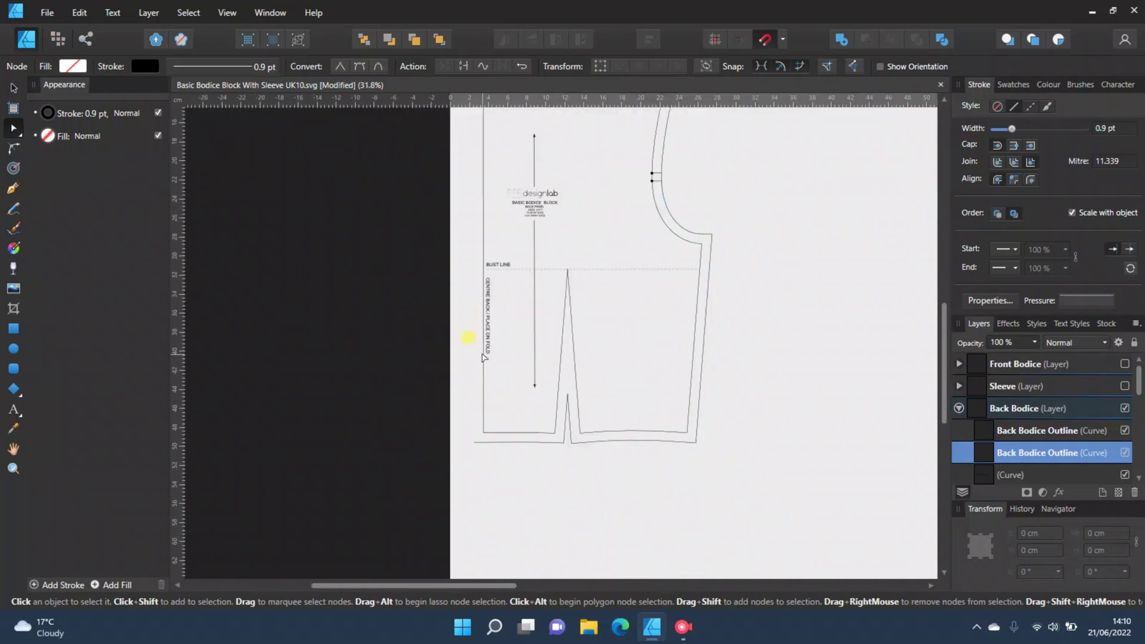
scroll(484, 358, "down", 3)
left_click(476, 336)
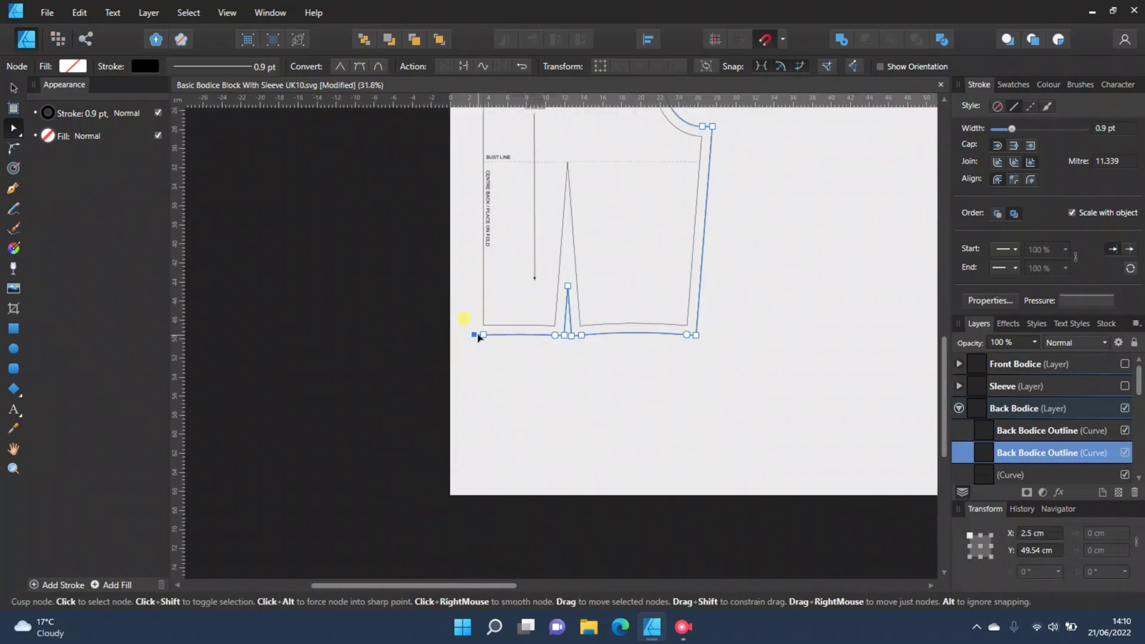
scroll(478, 340, "up", 5)
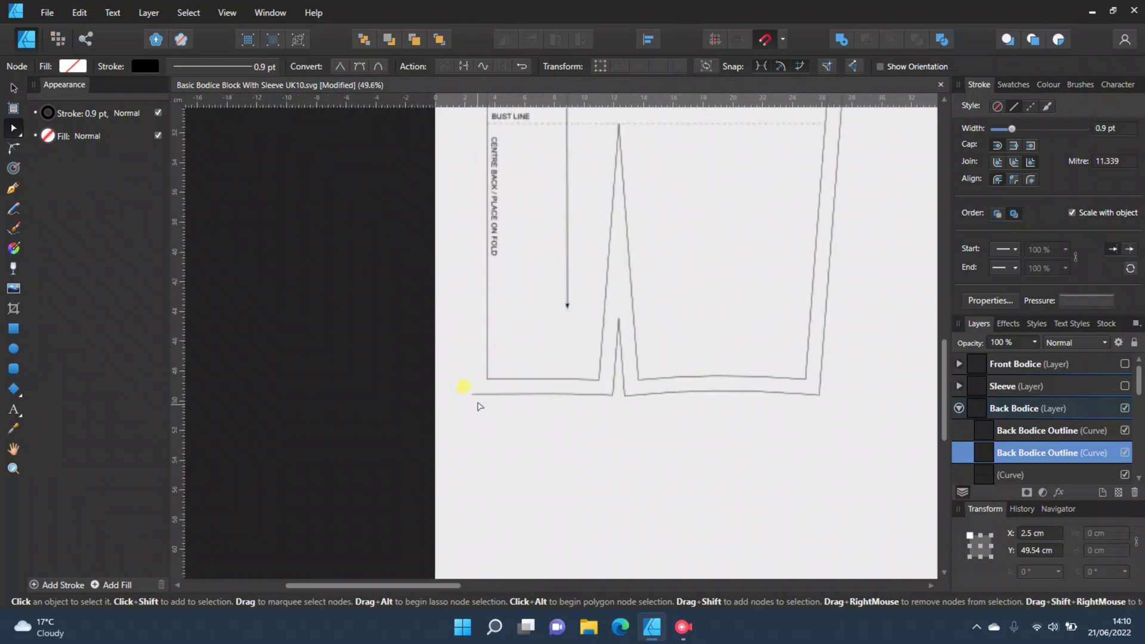
key("Delete")
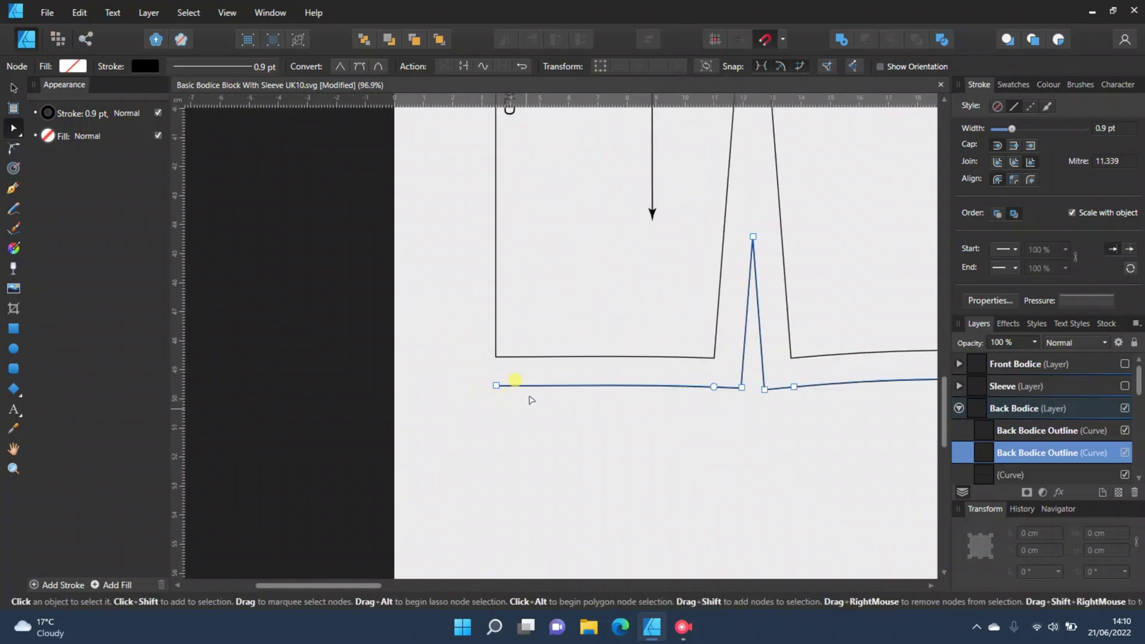
left_click(13, 188)
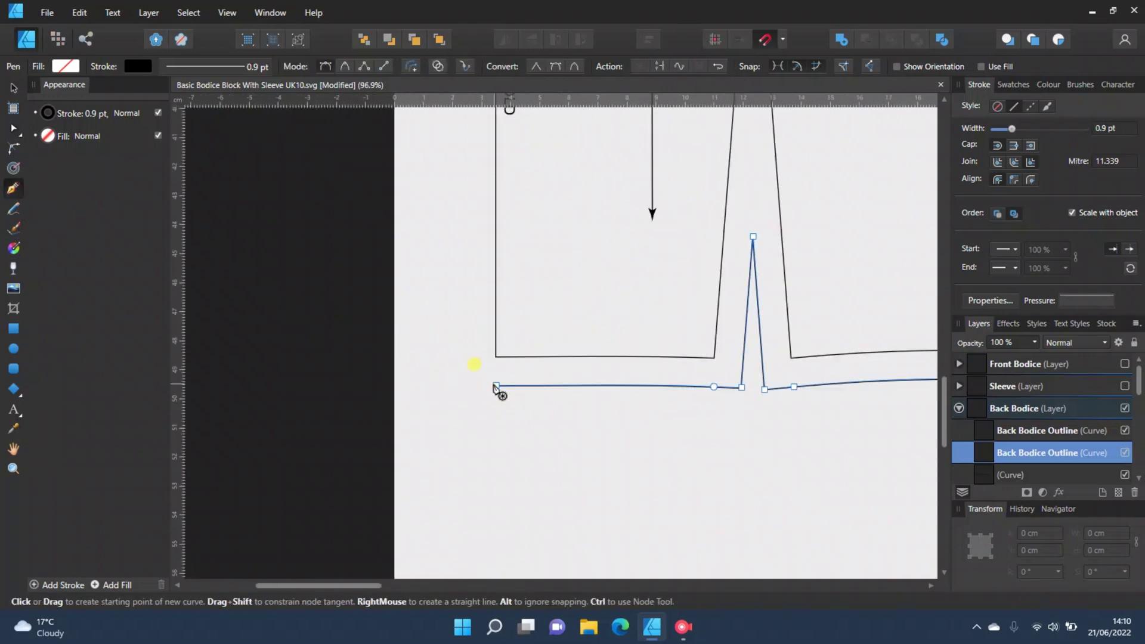
Draw a 1 cm centre-back line up from the outer hem end and extend it to the outer neckline.
left_click(497, 386)
left_click(496, 356)
left_click(13, 88)
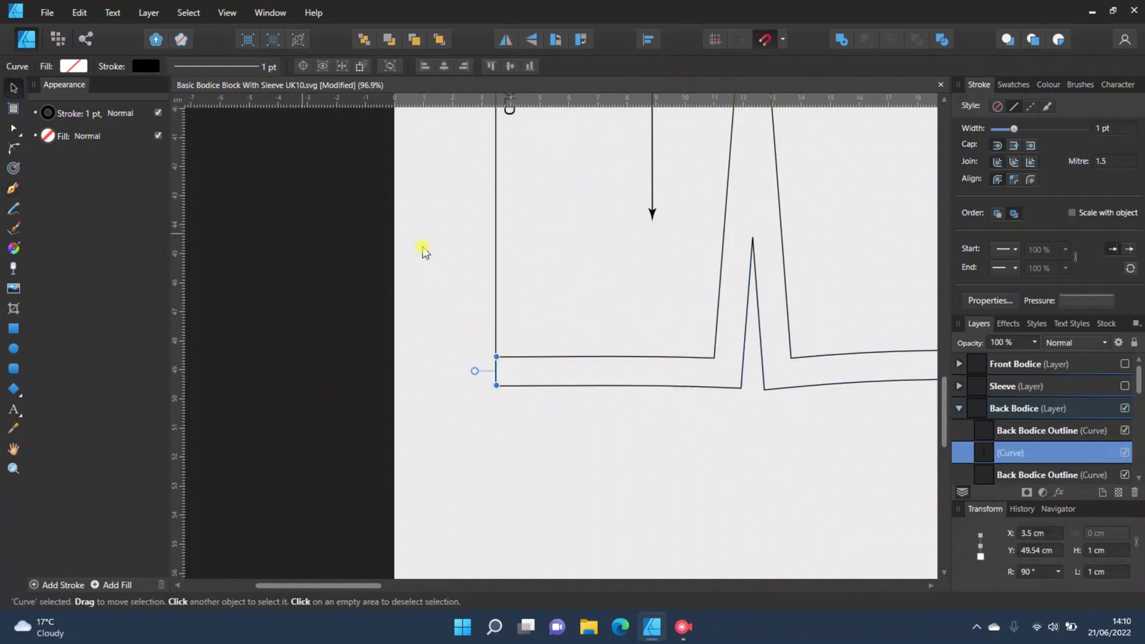
scroll(549, 245, "down", 3)
scroll(593, 302, "up", 5)
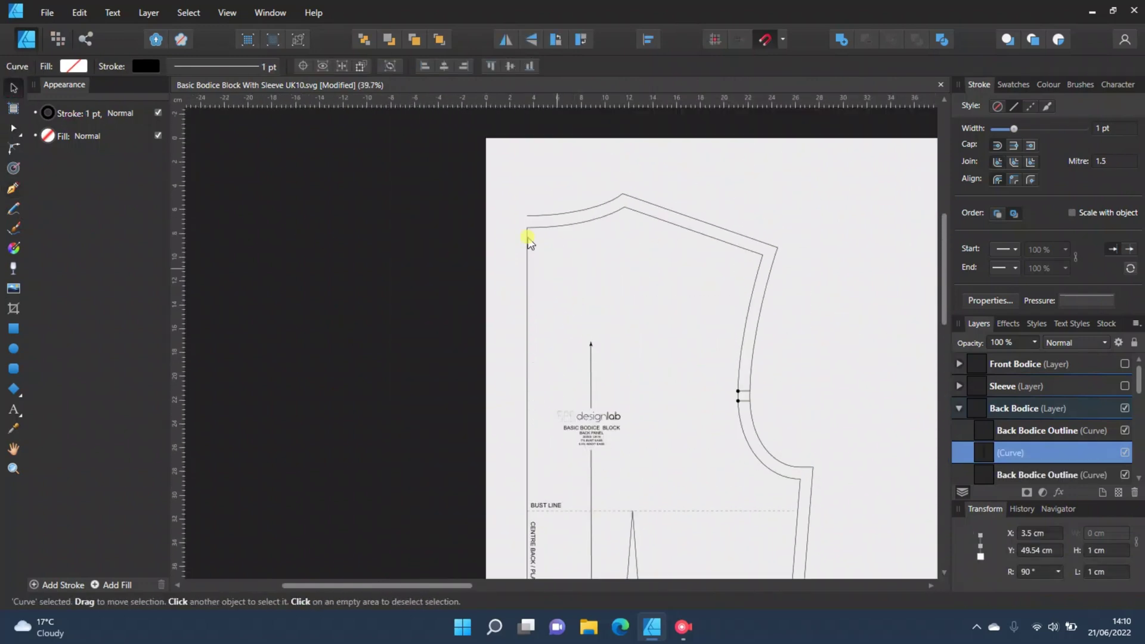
left_click(13, 189)
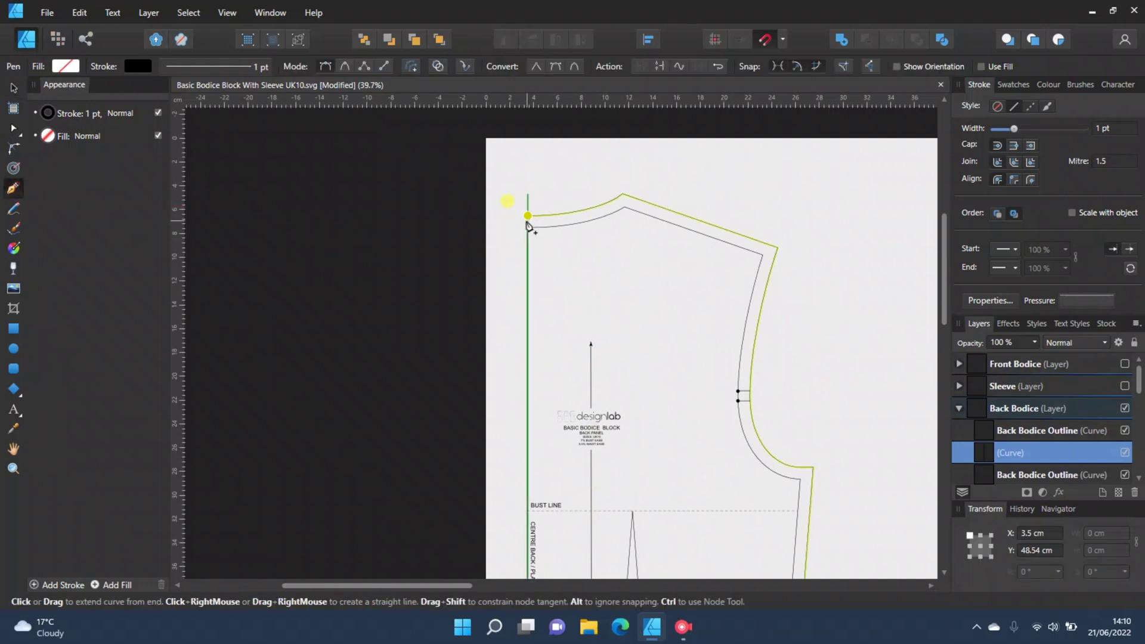
left_click(528, 228)
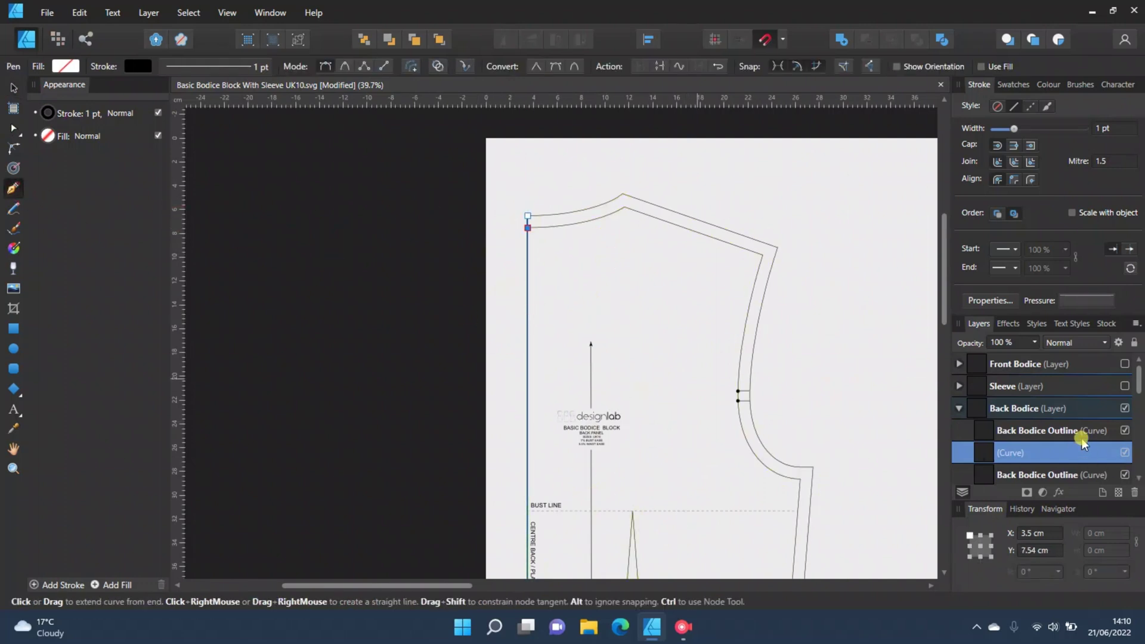
left_click(1030, 451)
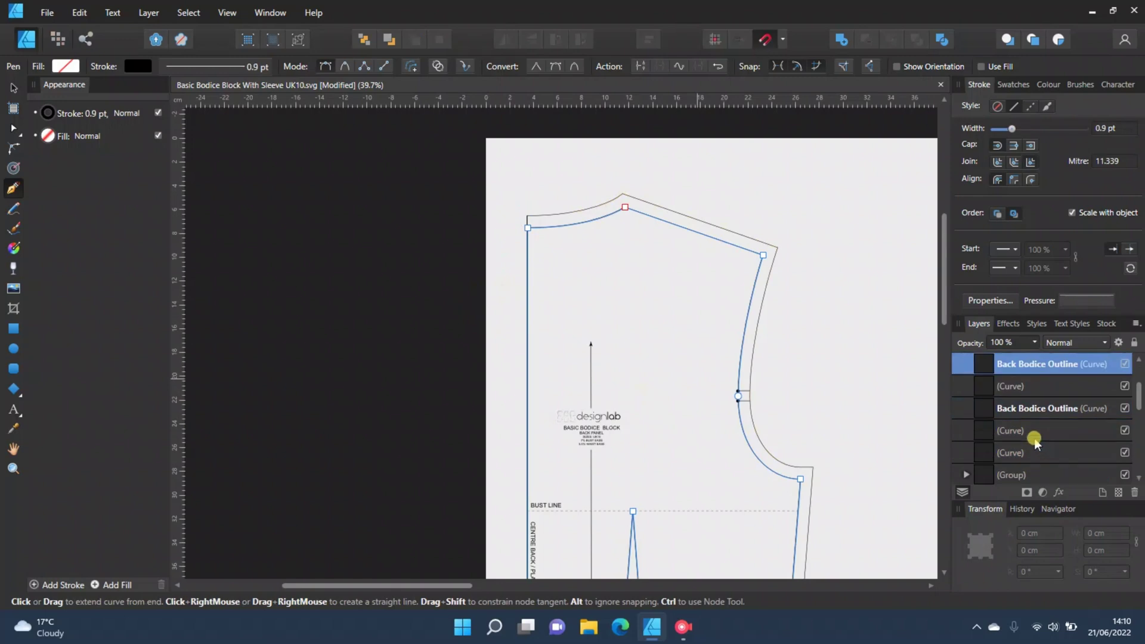
Join the new centre-back curve with the outer Back Bodice Outline using Join Curves.
left_click(1039, 435)
left_click(1038, 408)
left_click(1040, 386)
scroll(1054, 406, "up", 2)
scroll(1050, 430, "down", 2)
scroll(1009, 426, "up", 2)
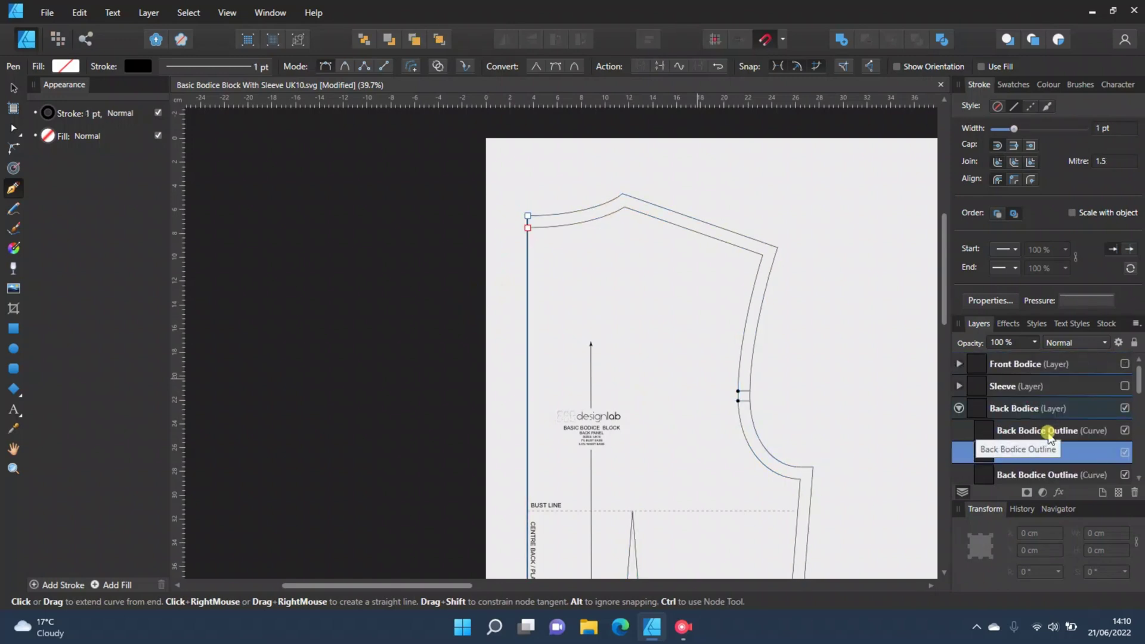
scroll(1047, 459, "down", 3)
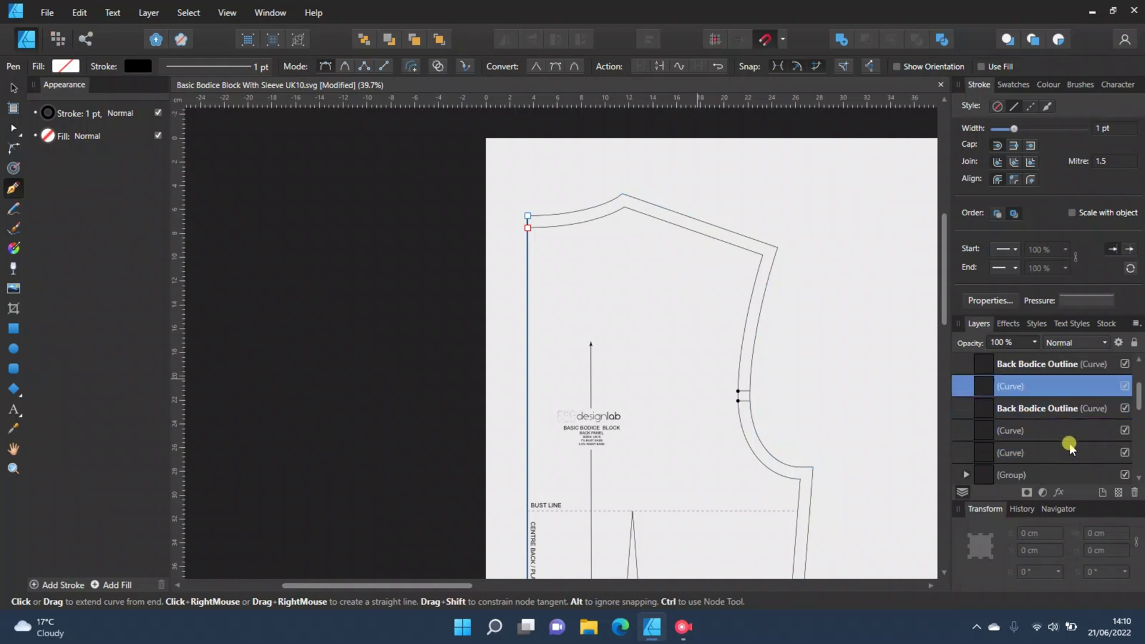
left_click(1043, 409, "shift")
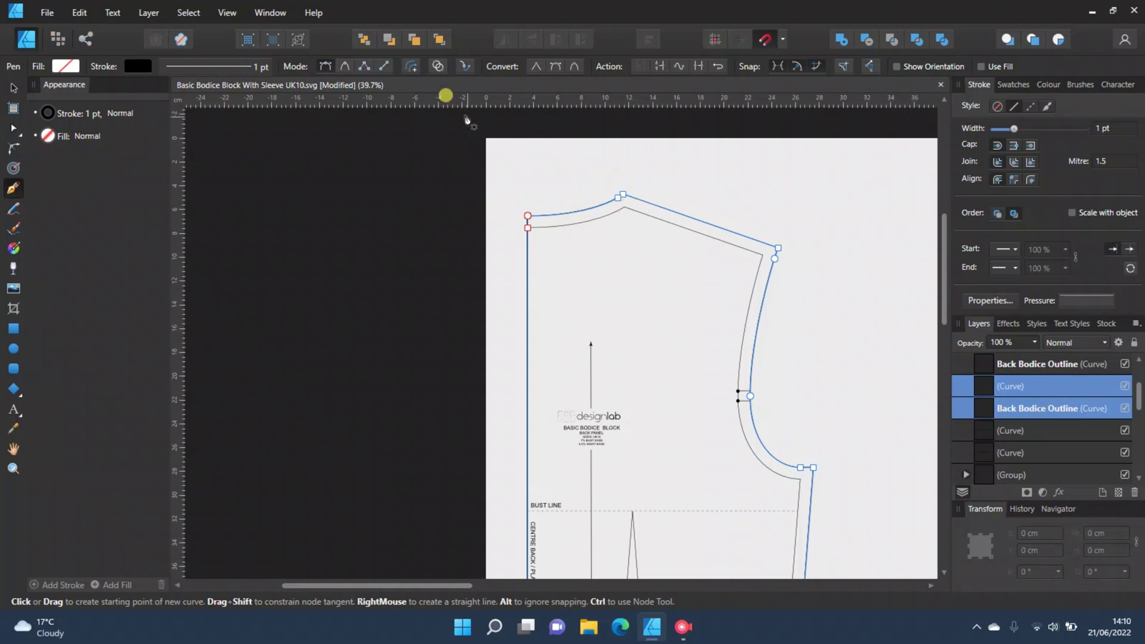
left_click(11, 129)
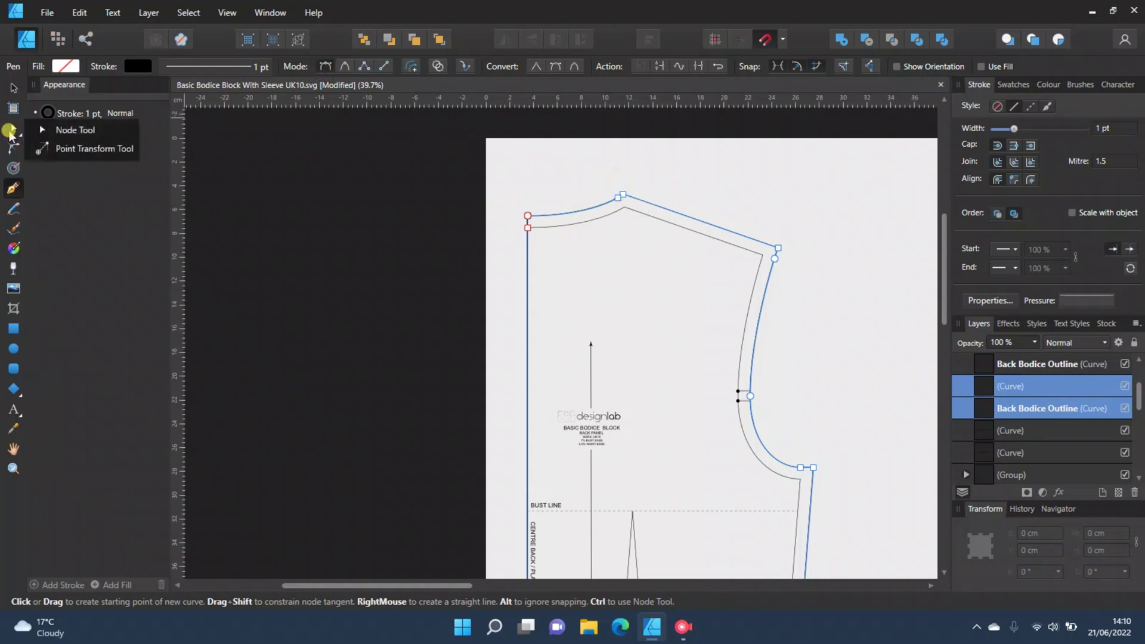
left_click(11, 129)
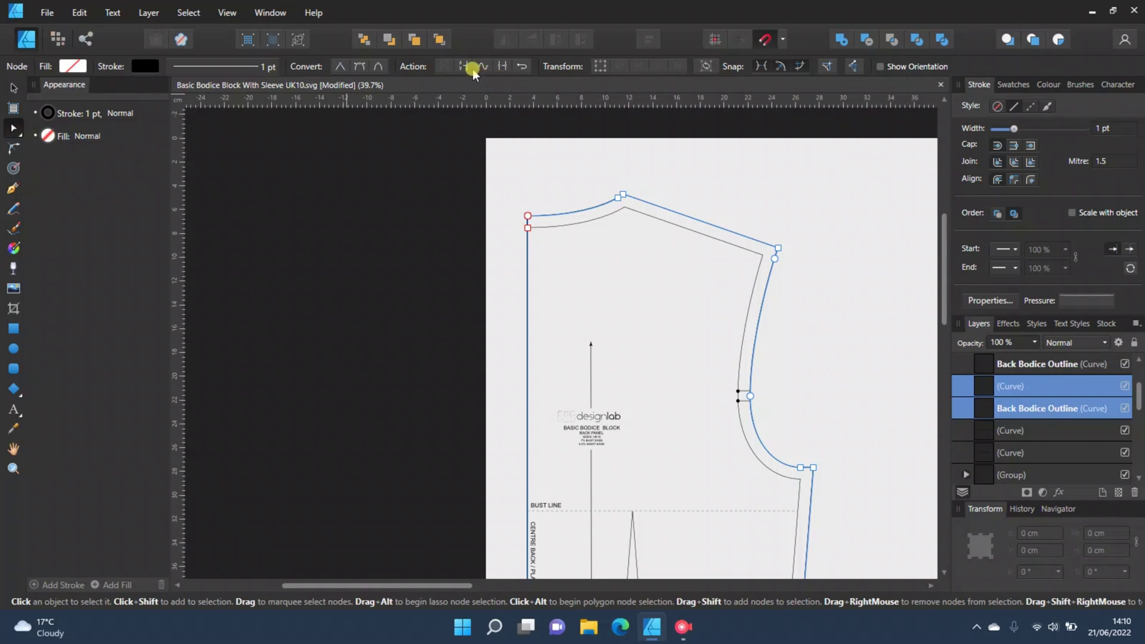
left_click(502, 67)
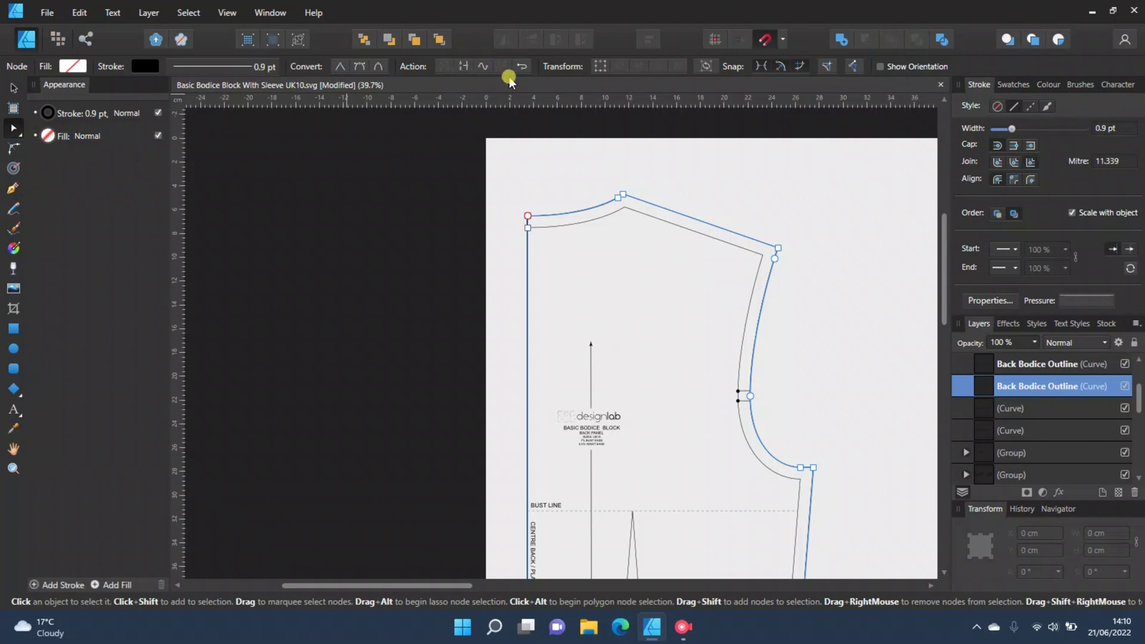
Rename the joined curve to 'seam allowance'.
double_click(1023, 386)
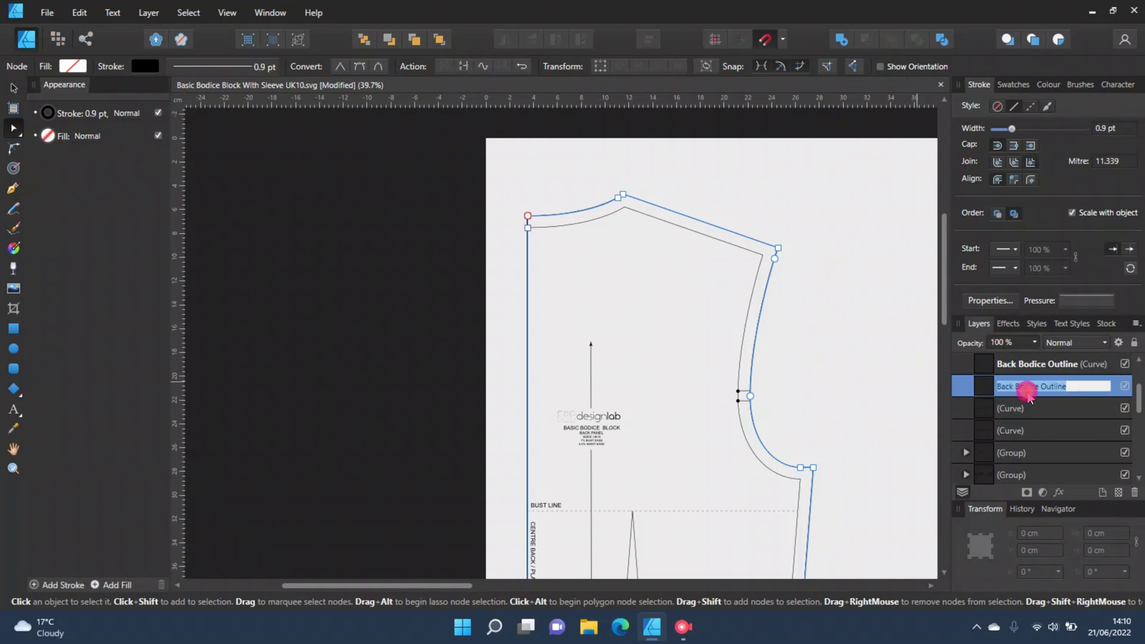
type("se")
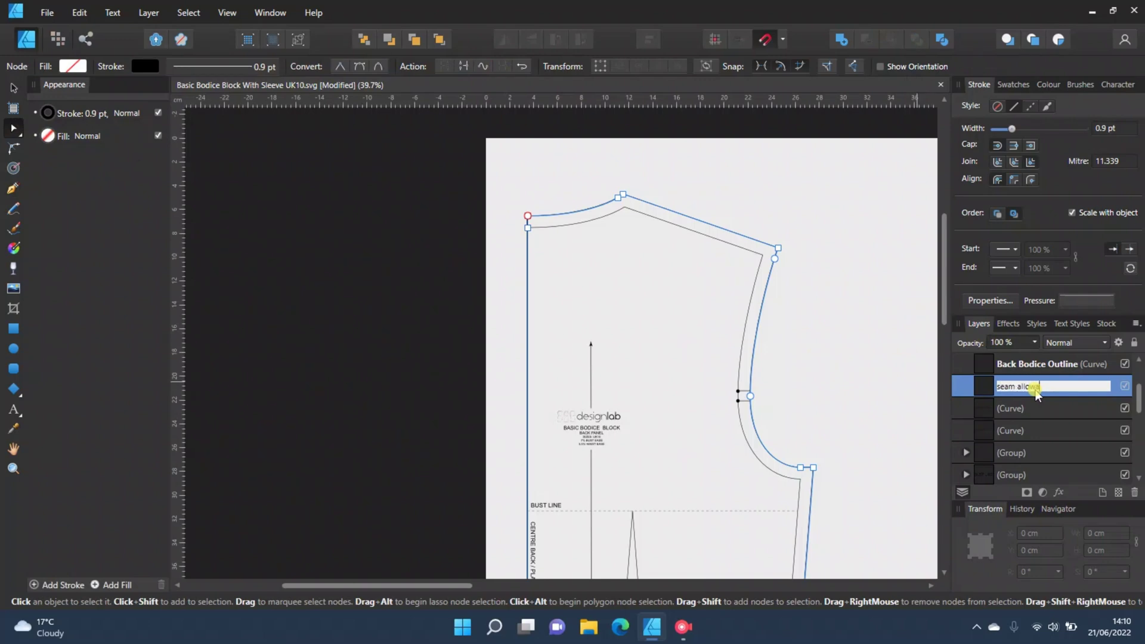
type("am allowance")
key("Return")
left_click(1046, 405)
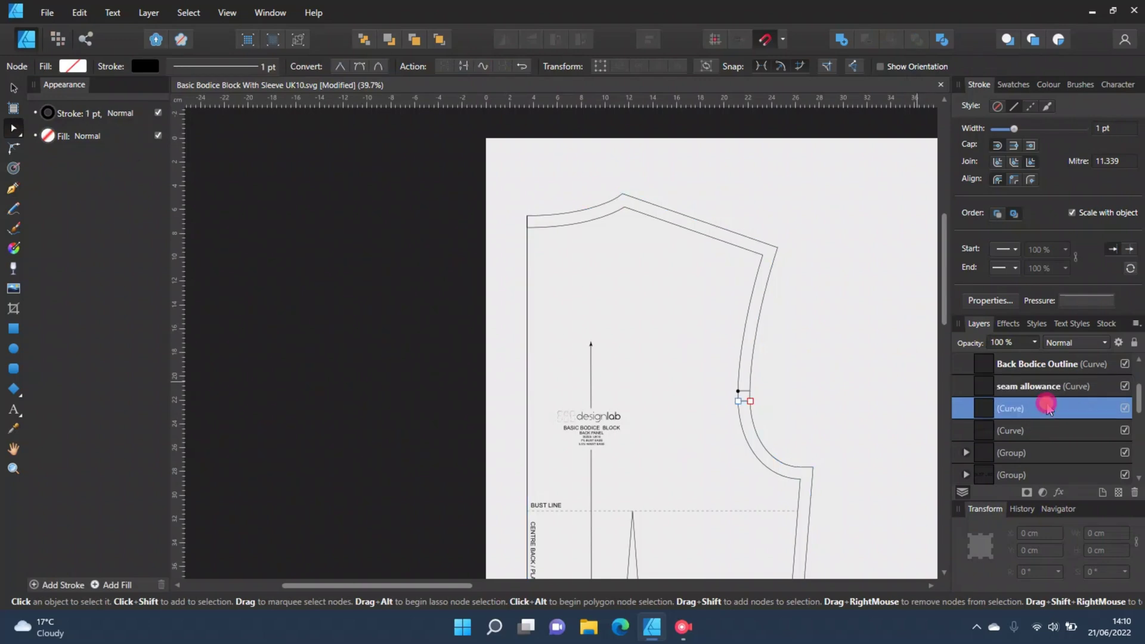
Marquee-select and delete the dart spike nodes from the seam allowance hem line.
left_click(818, 281)
scroll(869, 363, "down", 5)
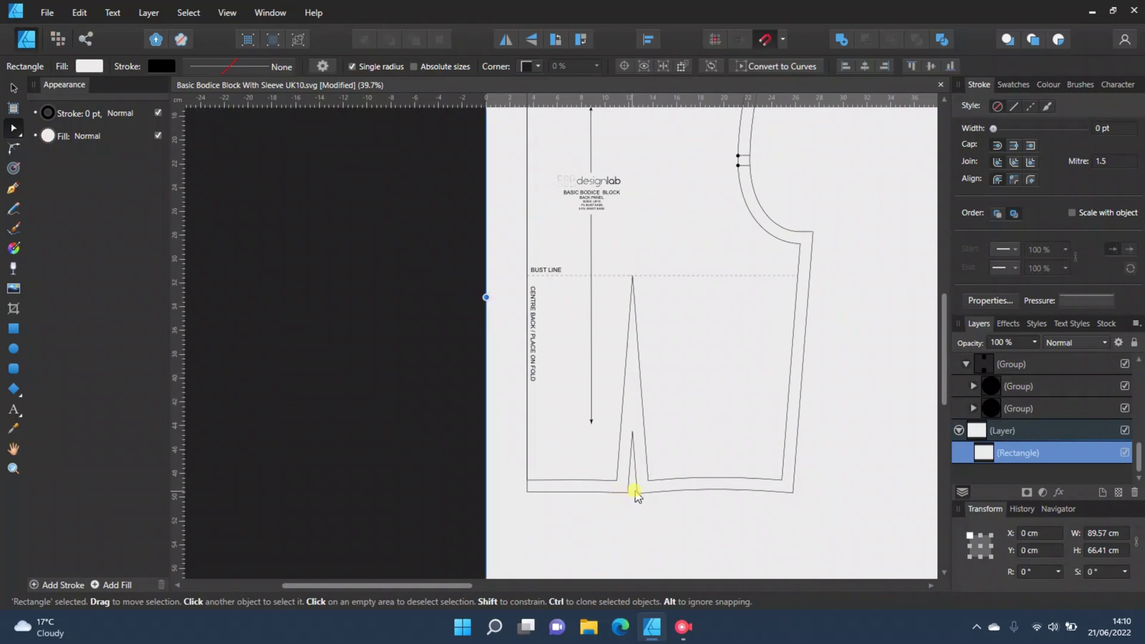
scroll(656, 514, "up", 3)
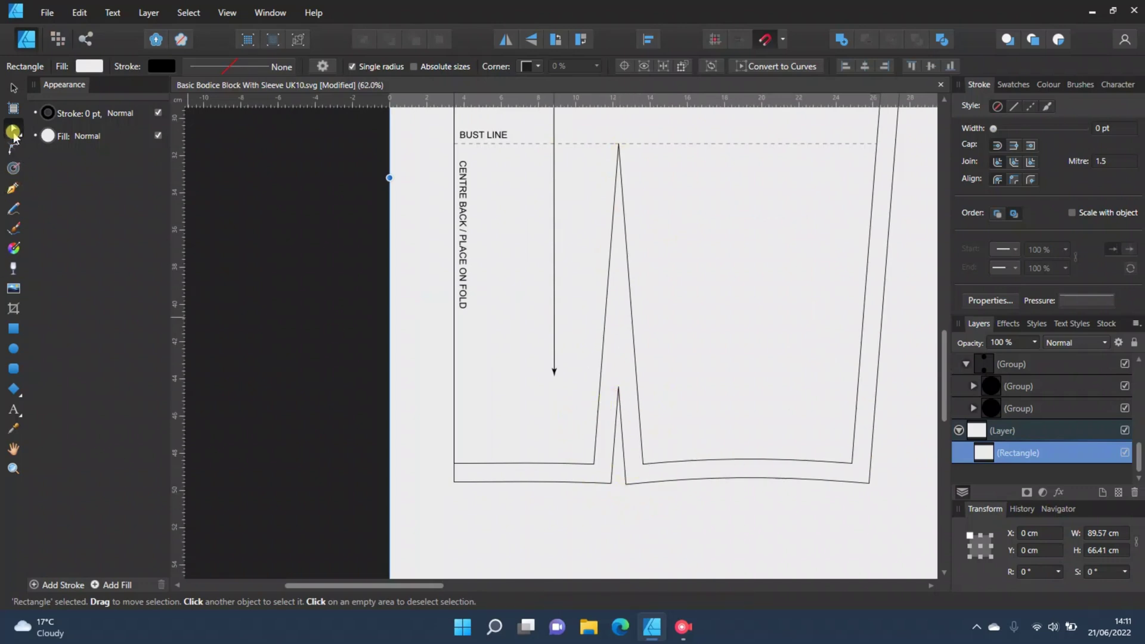
scroll(989, 415, "up", 5)
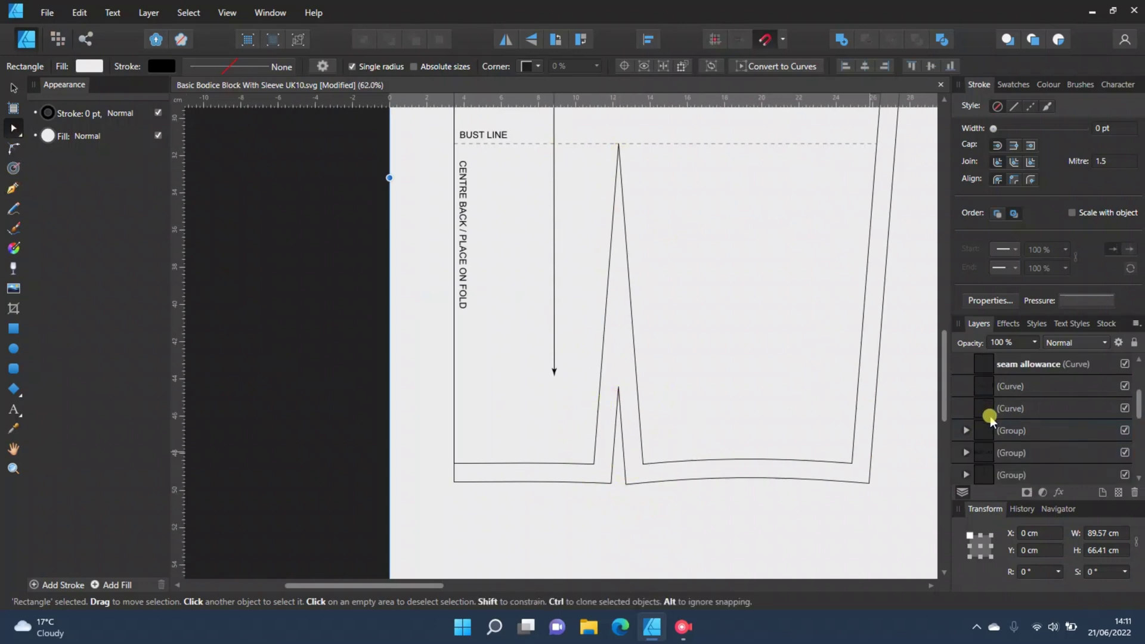
left_click(985, 429)
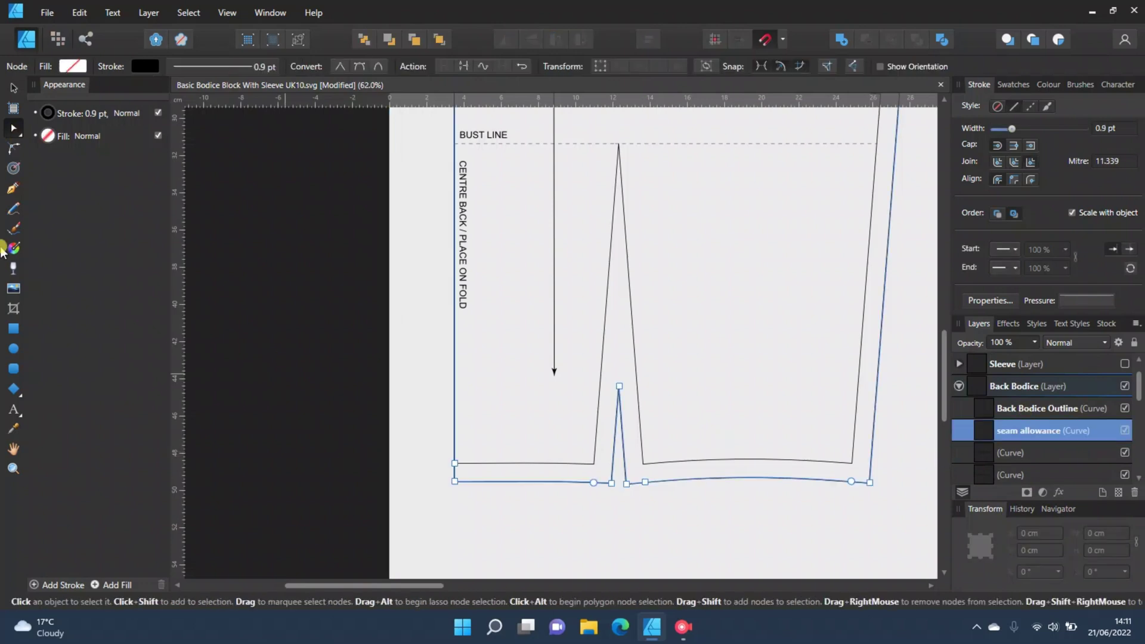
left_click_drag(616, 458, 610, 429)
key("Delete")
left_click(614, 485)
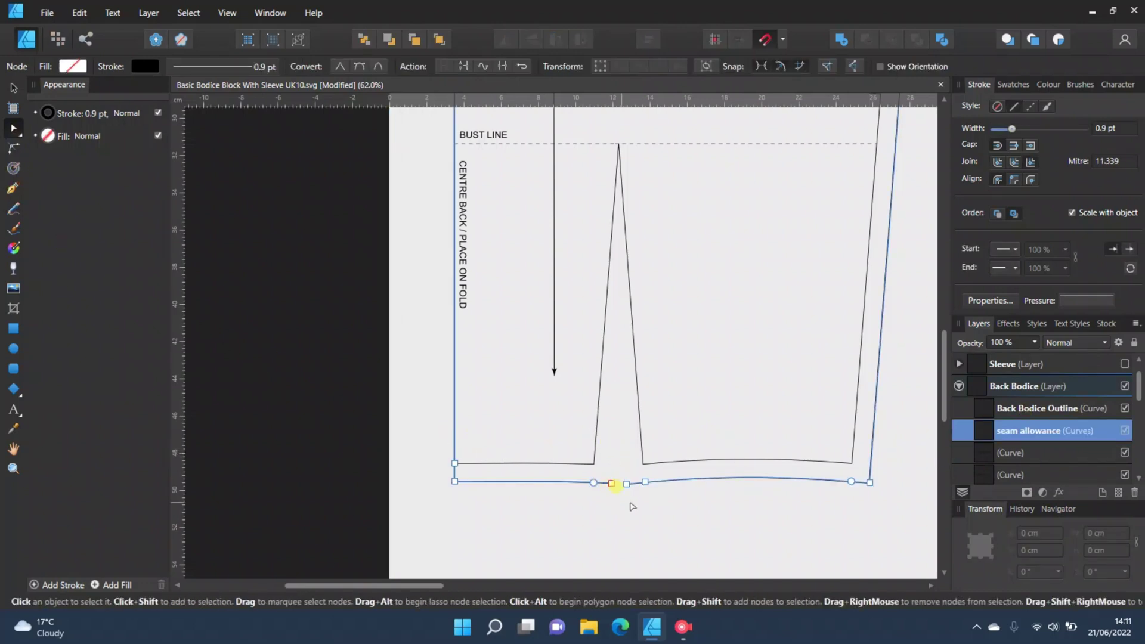
scroll(617, 501, "up", 5)
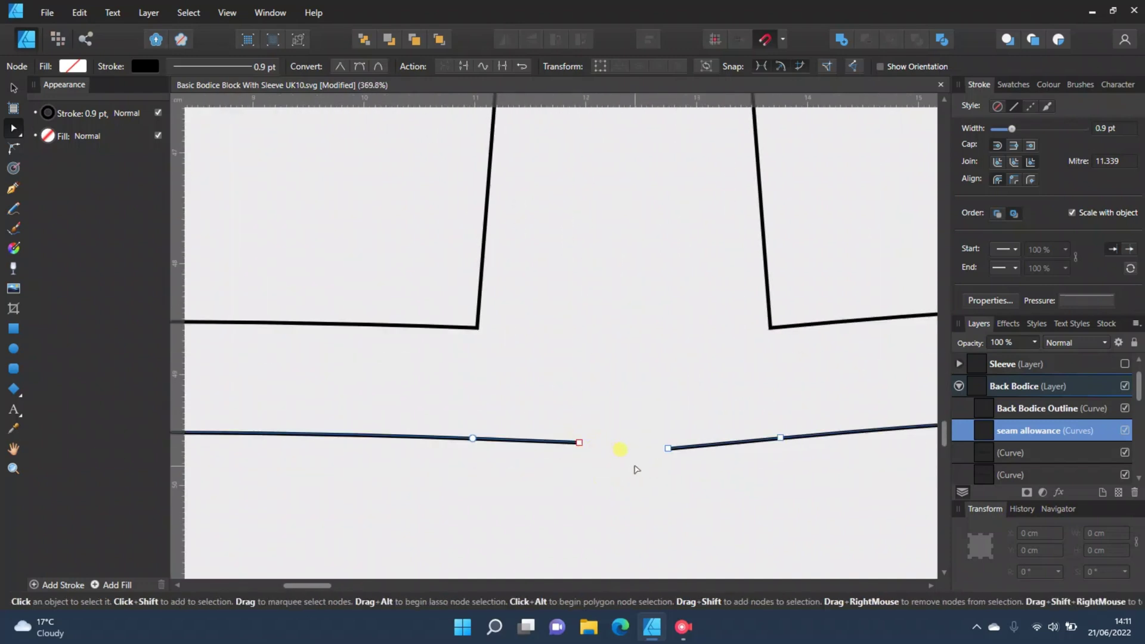
Draw a three-point V line with a lowered middle point across the dart gap.
key("p")
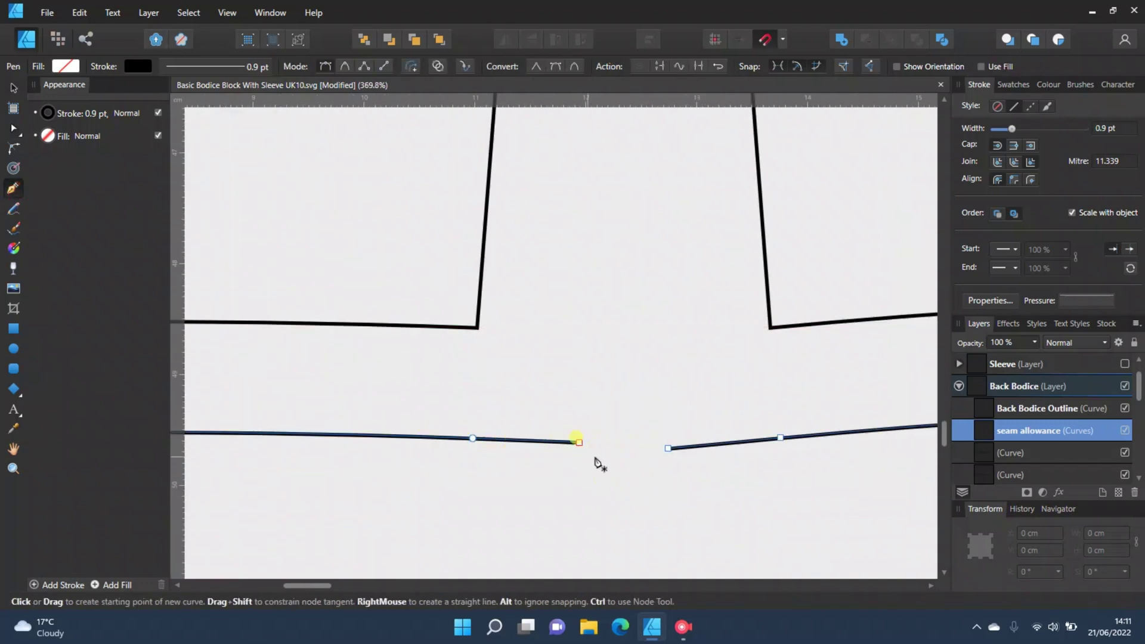
left_click(579, 443)
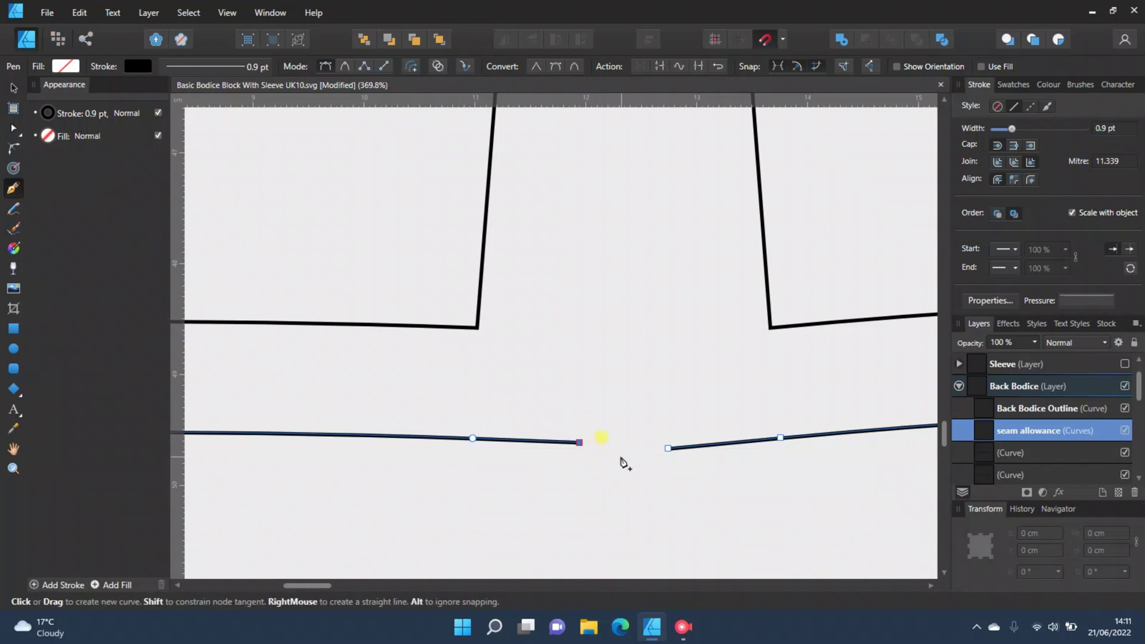
left_click(620, 460)
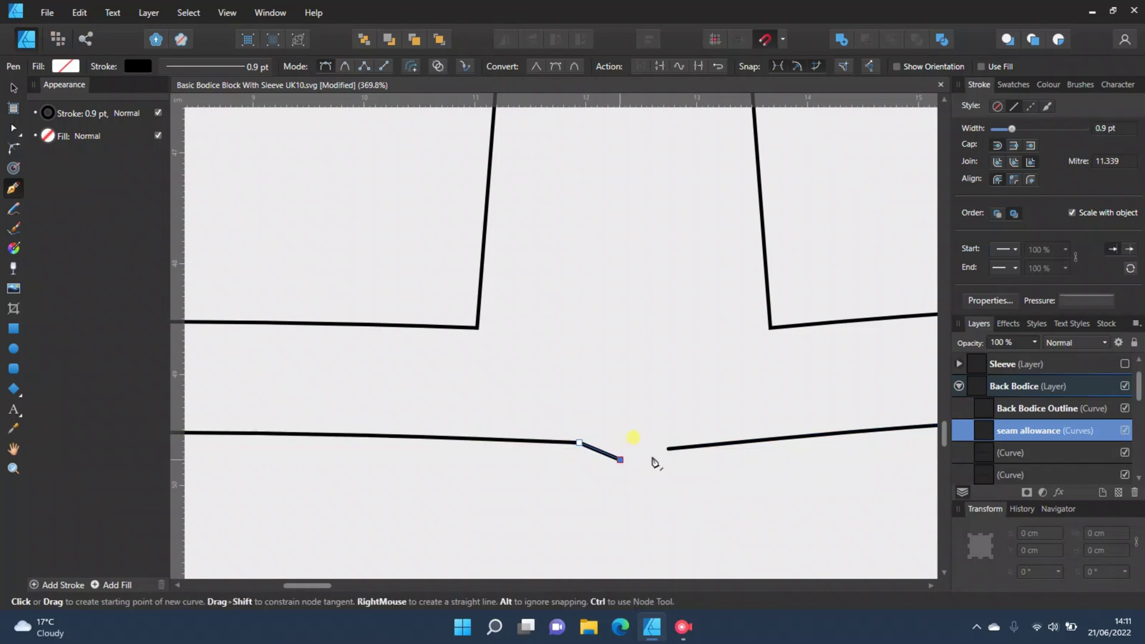
left_click(668, 447)
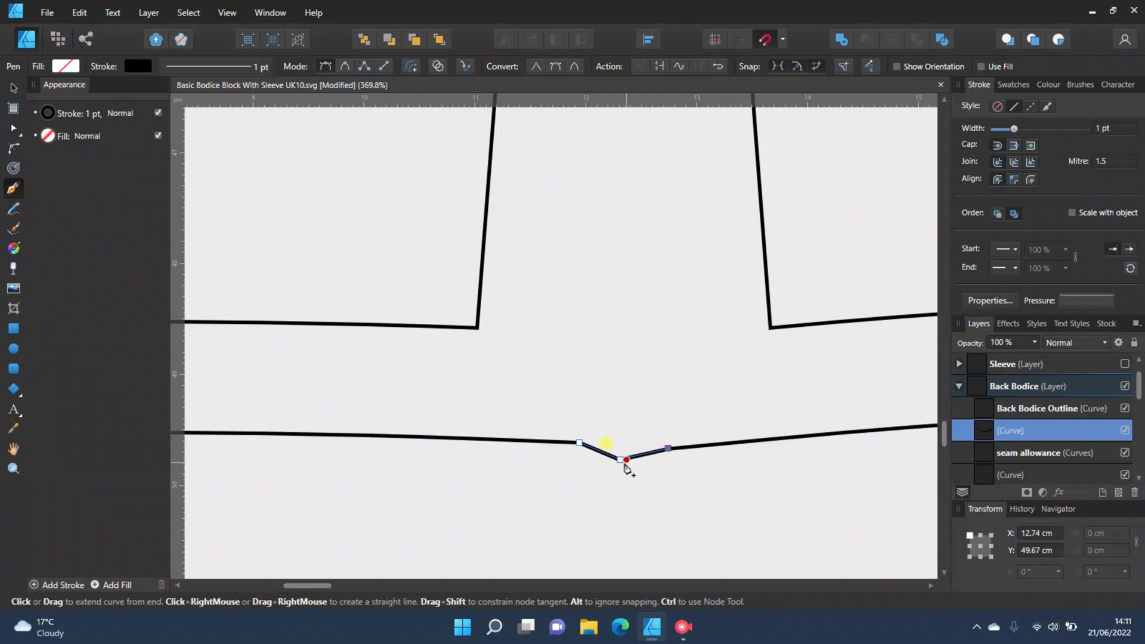
Nudge the V's middle point slightly to the right.
left_click(625, 461)
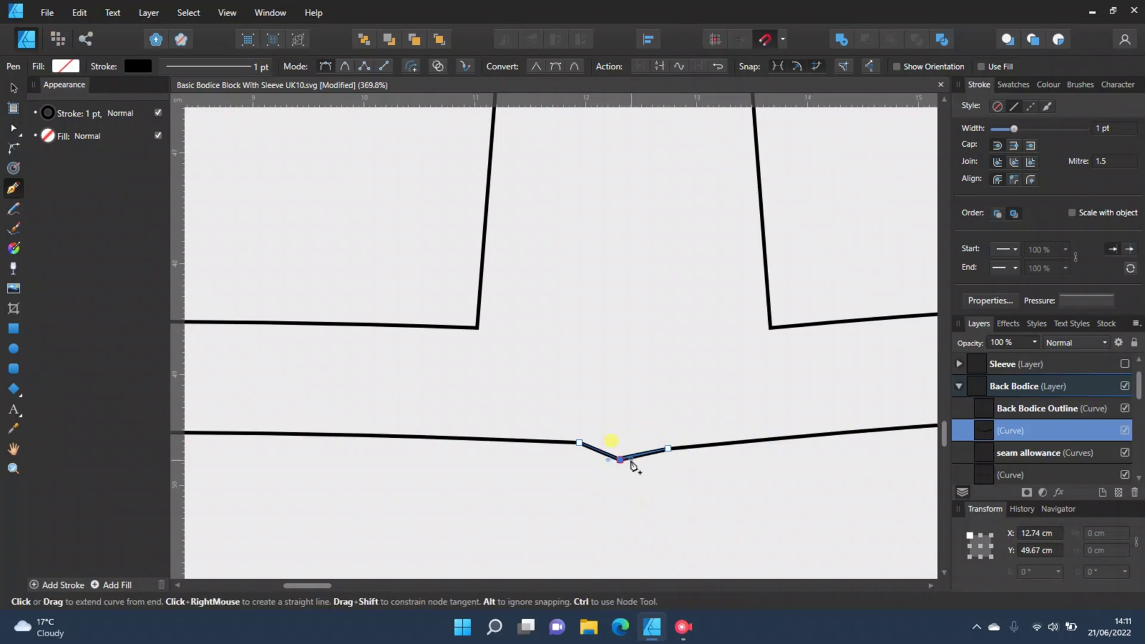
left_click(14, 128)
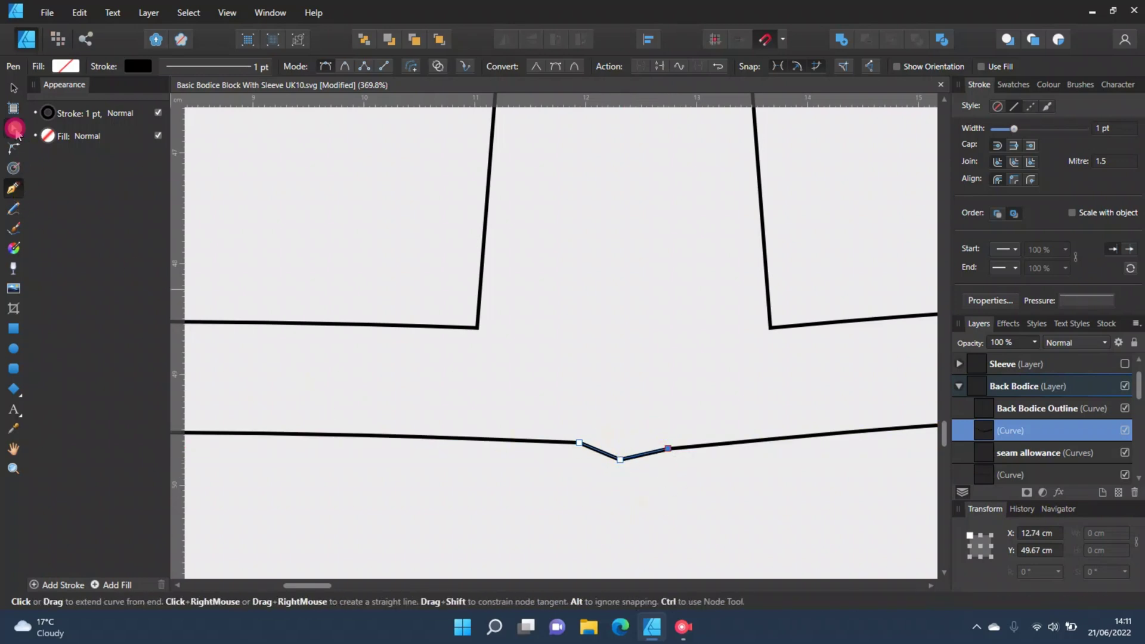
left_click(620, 460)
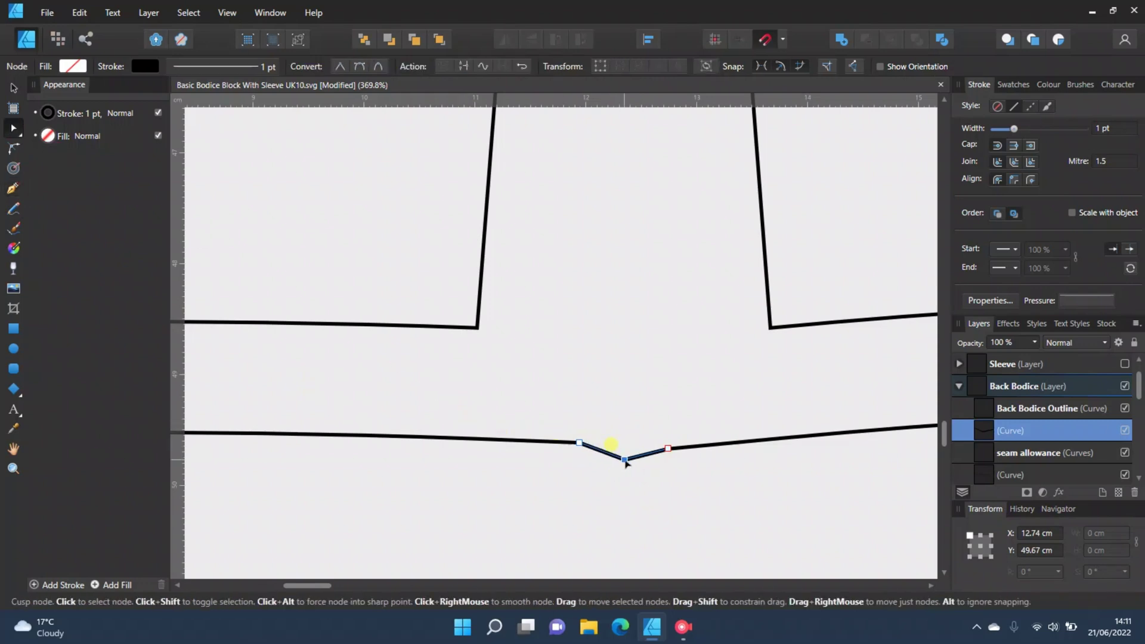
mouse_move(620, 462)
left_mouse_down()
mouse_move(620, 446)
mouse_move(626, 459)
left_mouse_up()
scroll(679, 480, "down", 5)
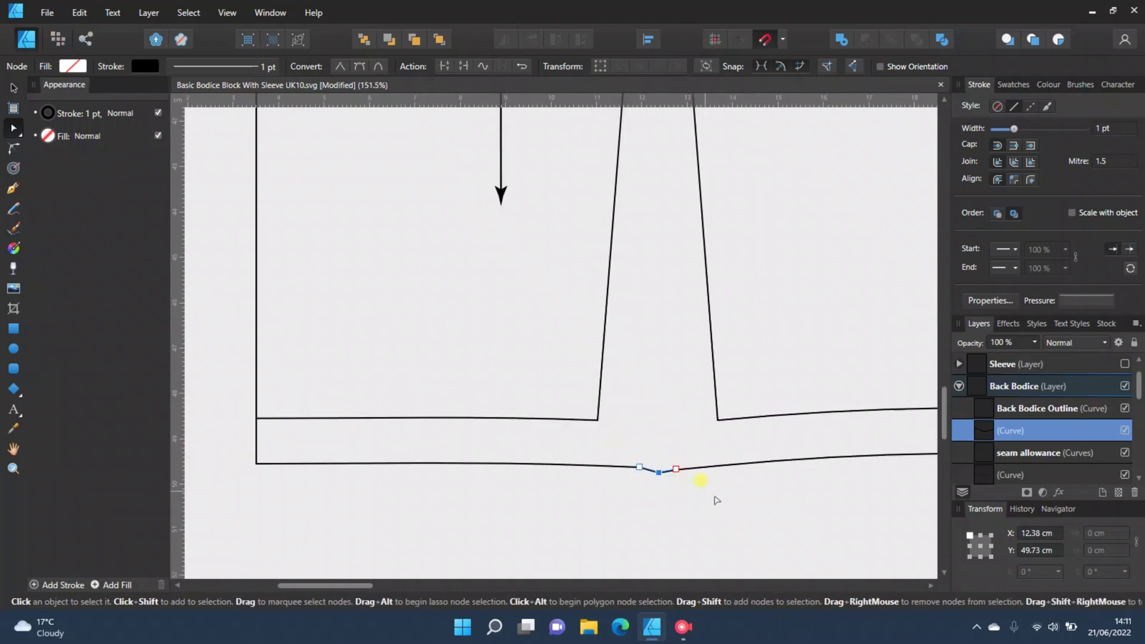
Drag the seam allowance's end node down onto the V point so the hem runs continuously.
left_click(714, 503)
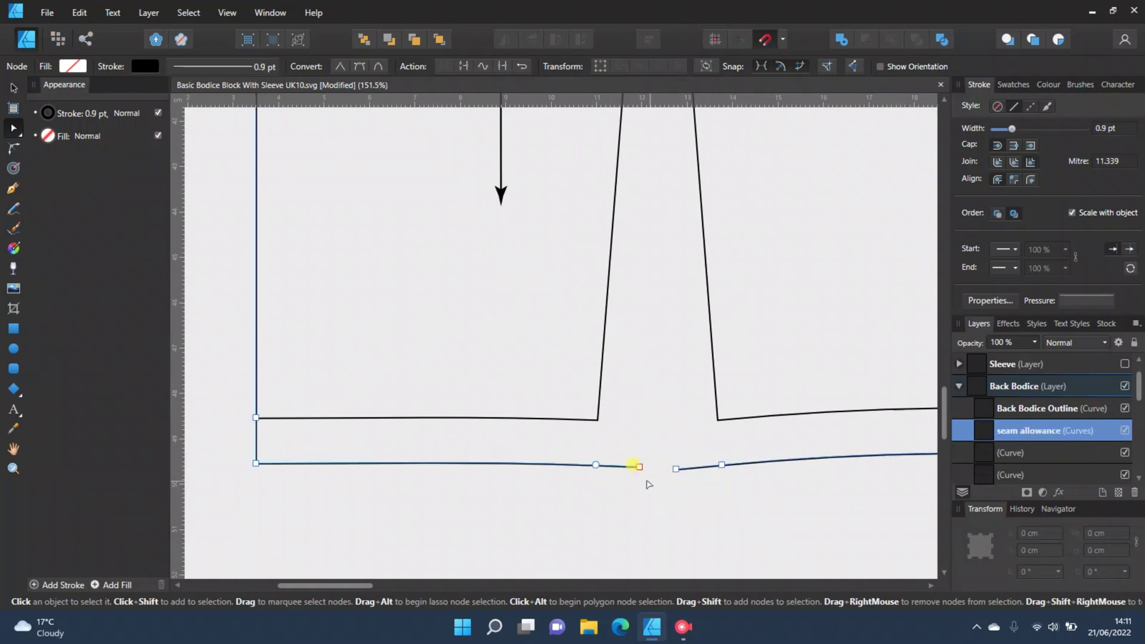
left_click_drag(640, 468, 661, 489)
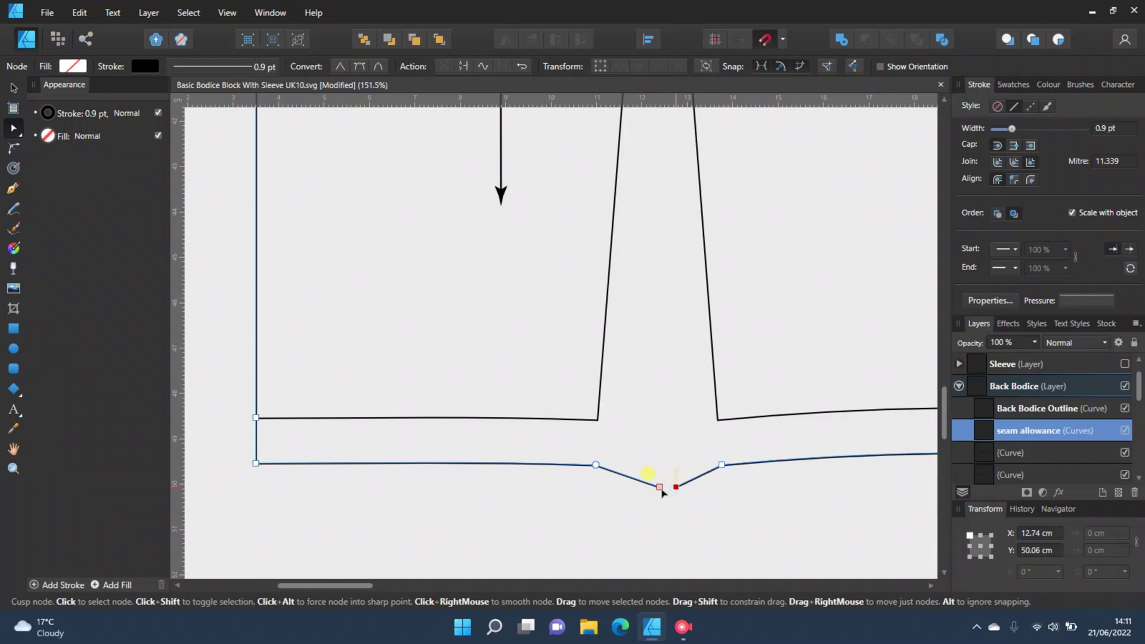
left_click(13, 87)
left_click(521, 466)
left_click(767, 514)
Delete the bottom node of the V dip in the back bodice seam-allowance hem.
scroll(767, 514, "down", 8)
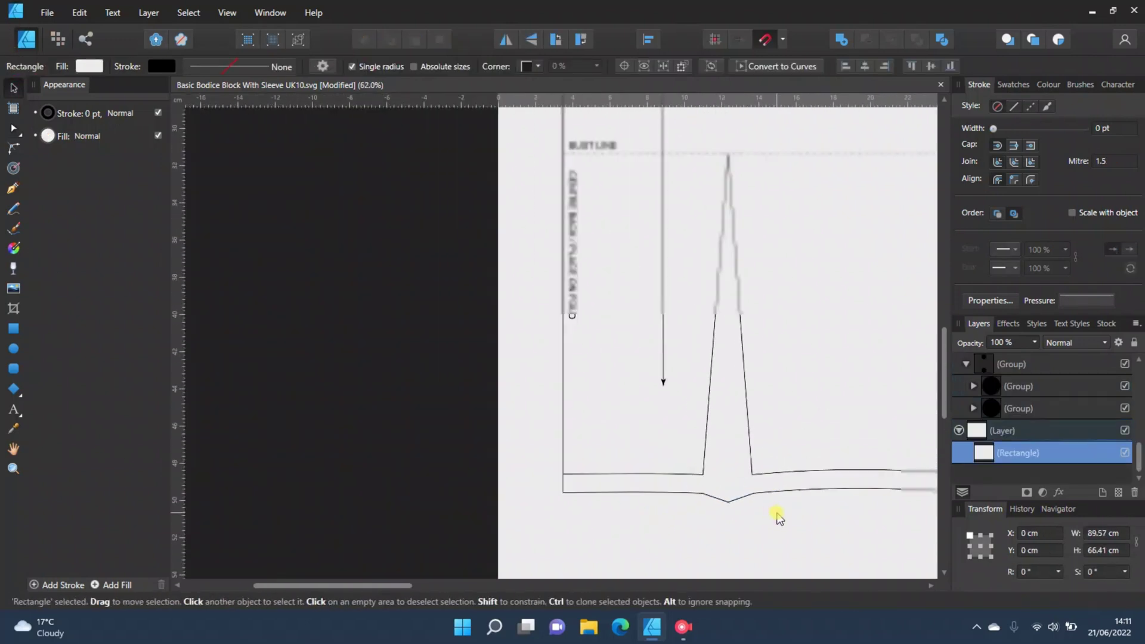
left_click_drag(332, 586, 436, 586)
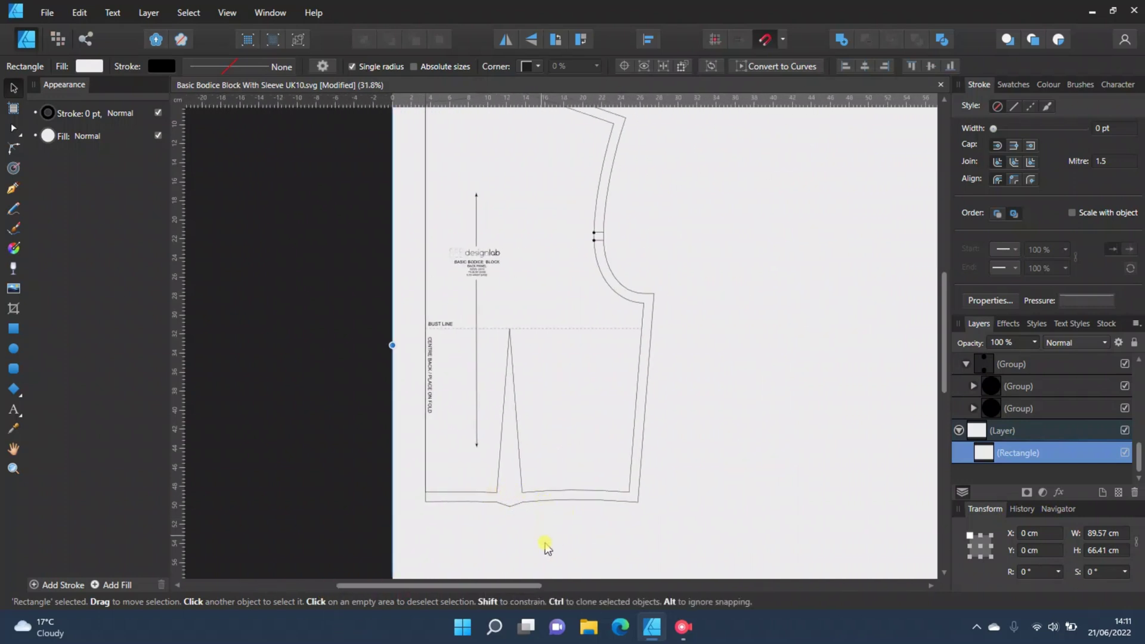
scroll(545, 546, "down", 2)
scroll(523, 539, "up", 6)
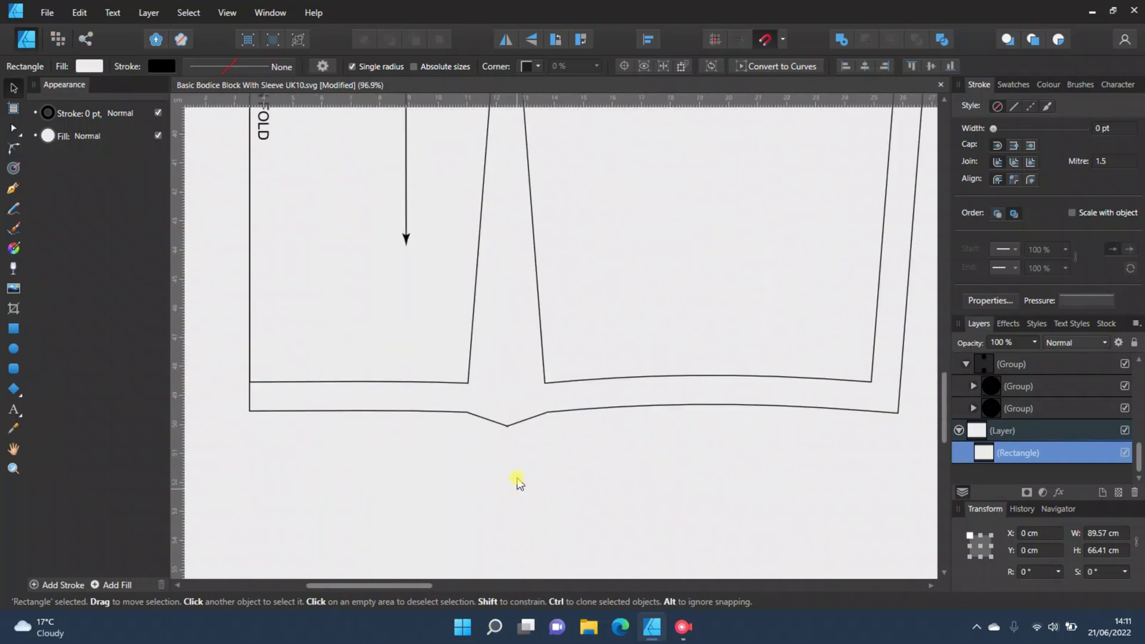
left_click(13, 129)
left_click(485, 414)
mouse_move(489, 407)
left_mouse_down()
mouse_move(506, 427)
mouse_move(508, 412)
left_mouse_up()
key("Delete")
Join the two open hem ends so the seam allowance runs straight across the dart.
left_click(531, 451)
left_click(564, 453)
scroll(588, 460, "down", 4)
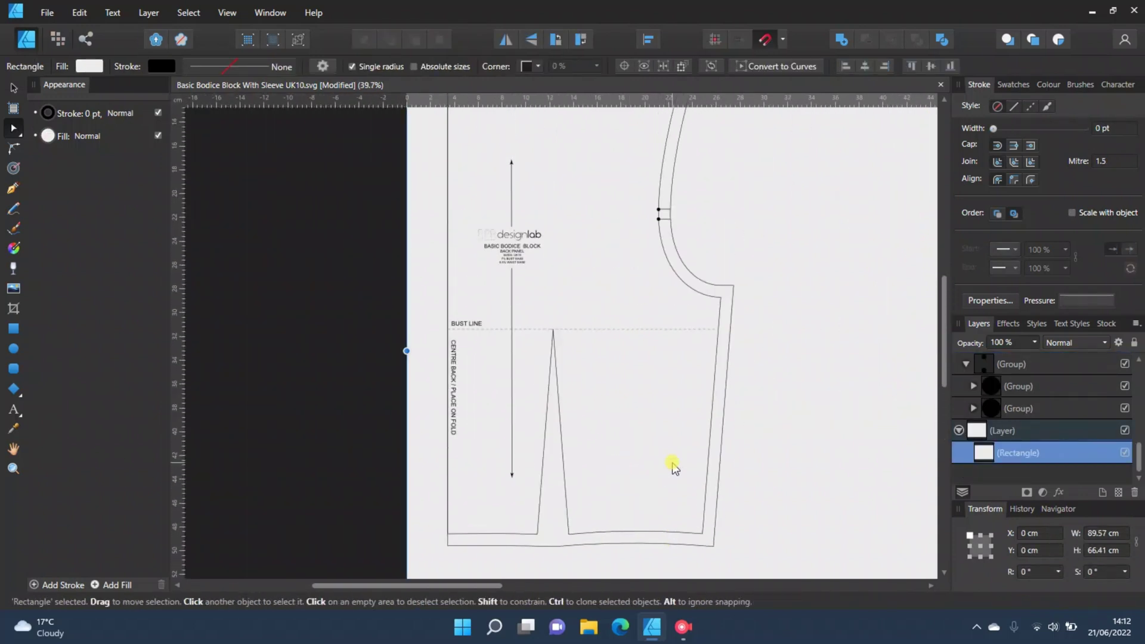
scroll(546, 519, "down", 2)
scroll(552, 468, "up", 4)
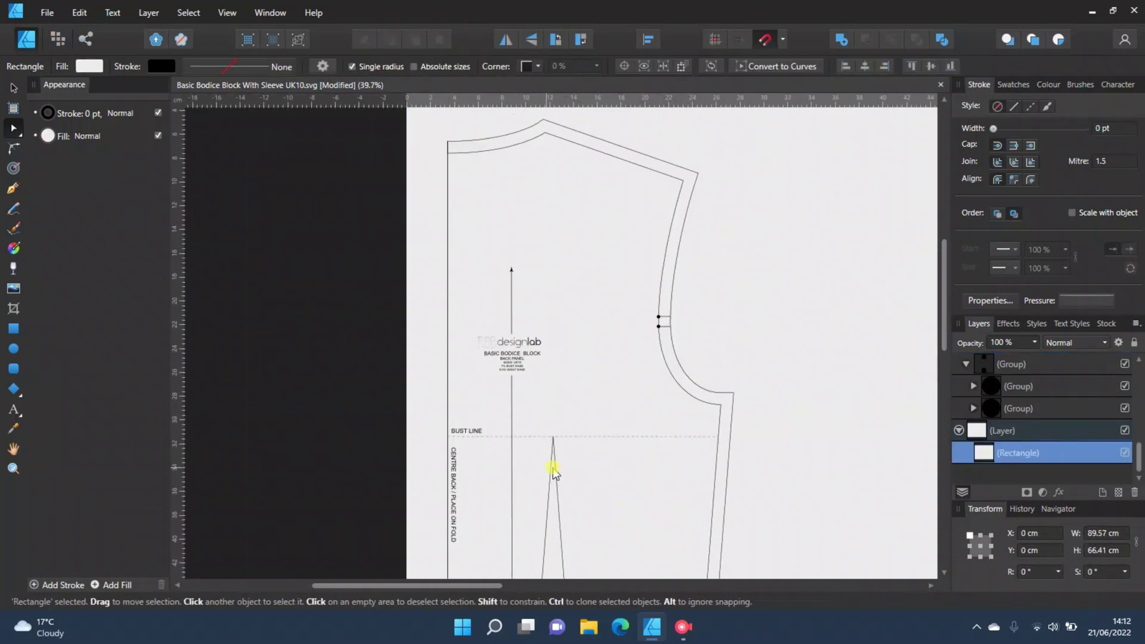
scroll(627, 492, "down", 2)
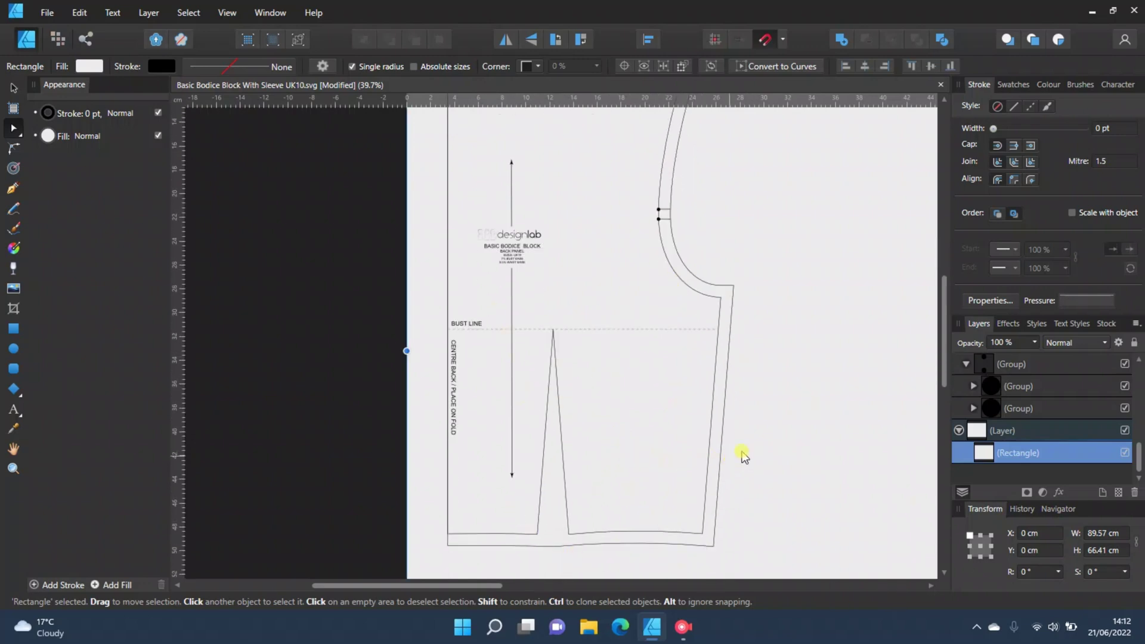
Select the upper and lower back armhole notch lines, then their parent group in Layers.
double_click(704, 493)
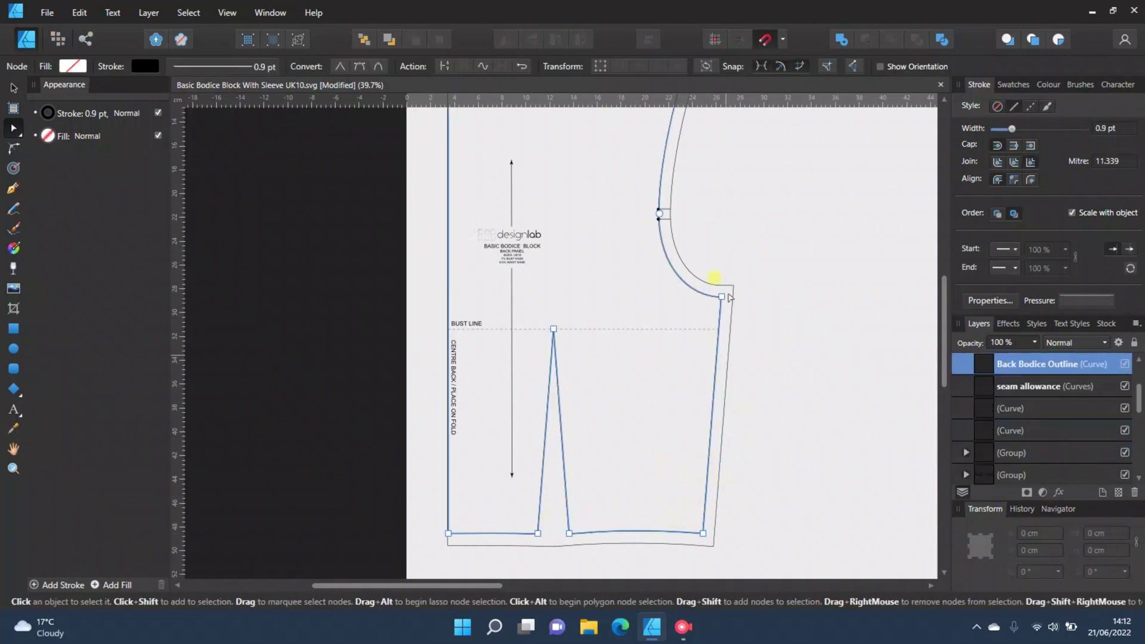
scroll(678, 327, "up", 2)
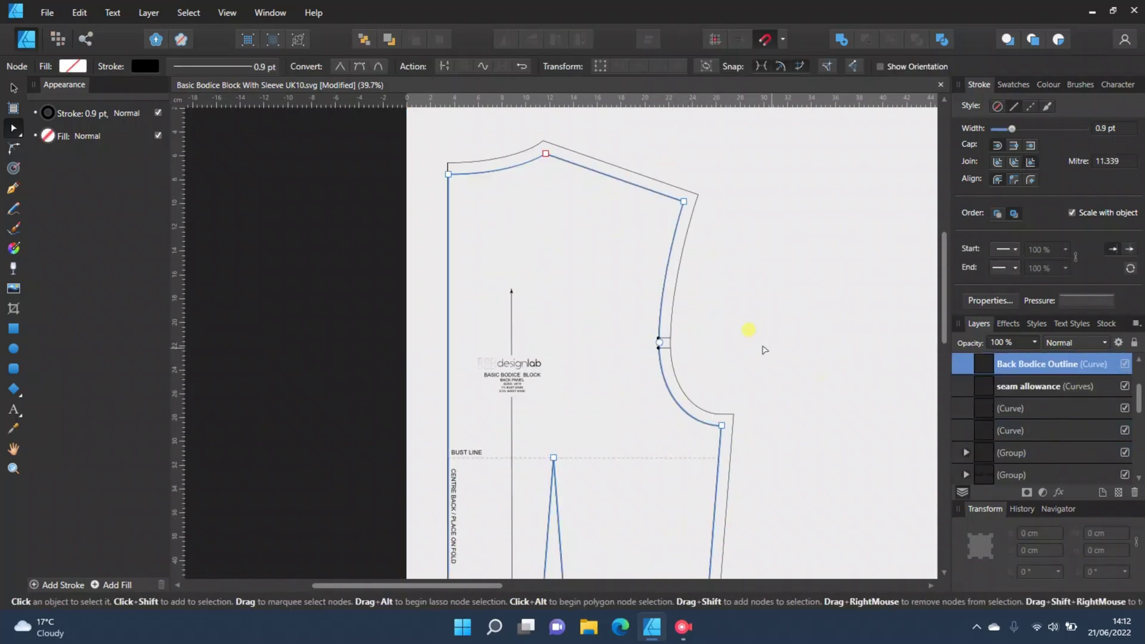
left_click(856, 383)
left_click_drag(654, 334, 679, 325)
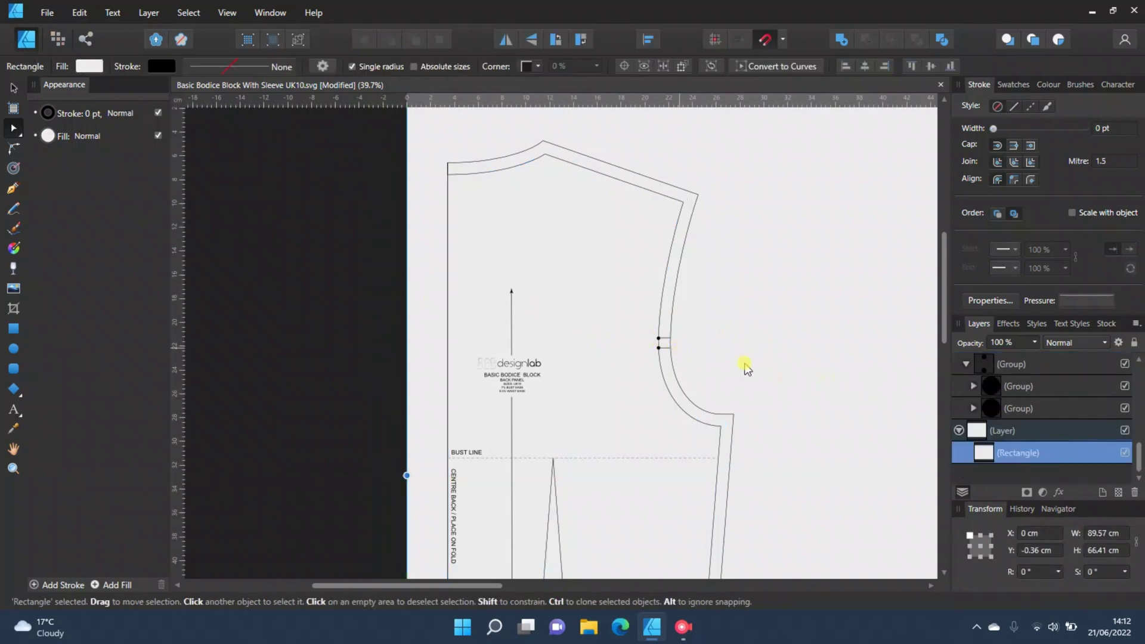
scroll(1011, 390, "up", 2)
left_click(1014, 430)
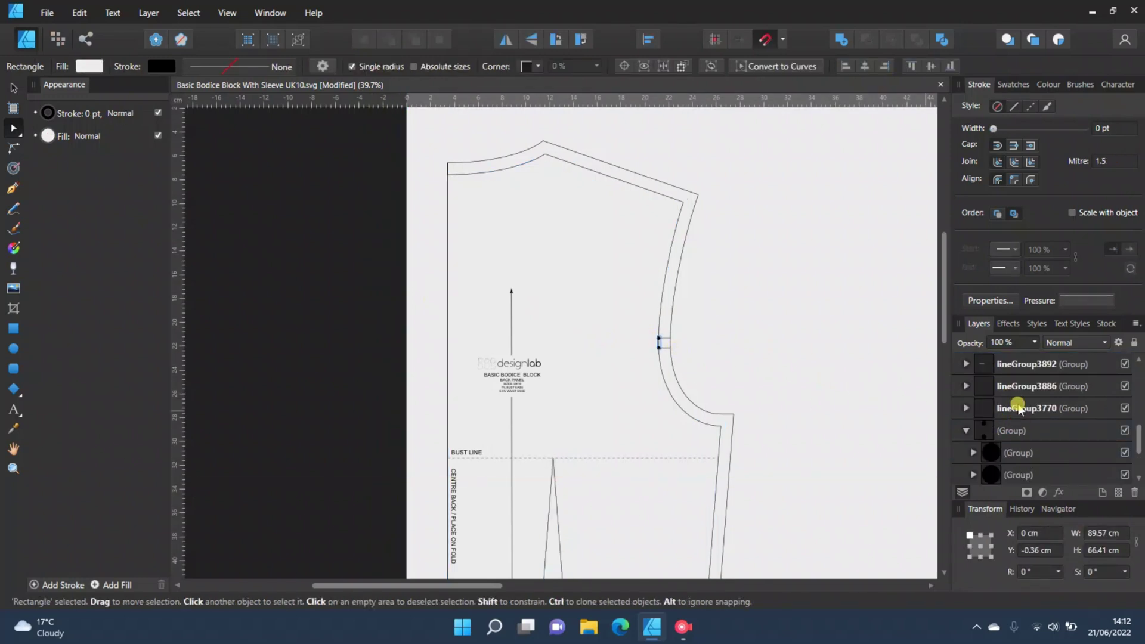
left_click(1013, 390)
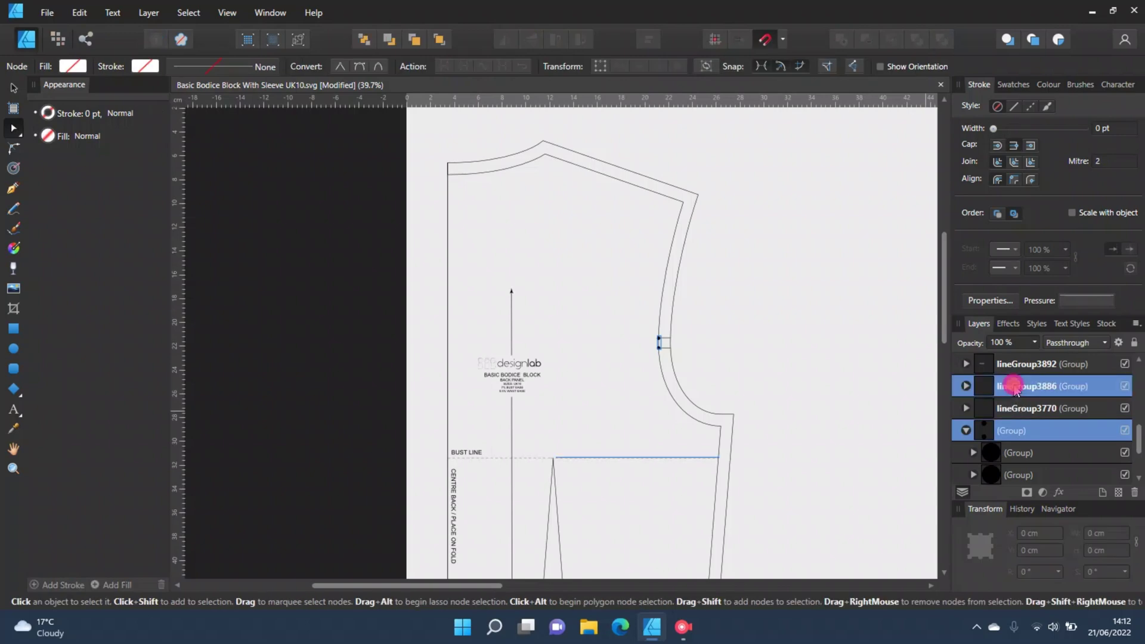
scroll(1015, 406, "up", 3)
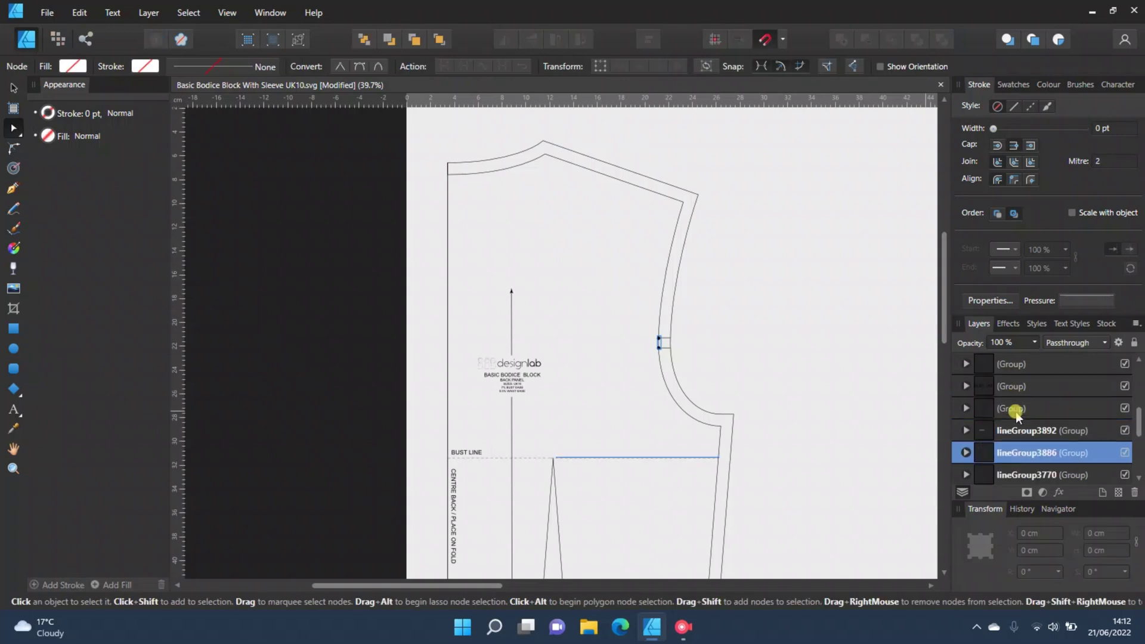
left_click(983, 384)
scroll(678, 332, "up", 8)
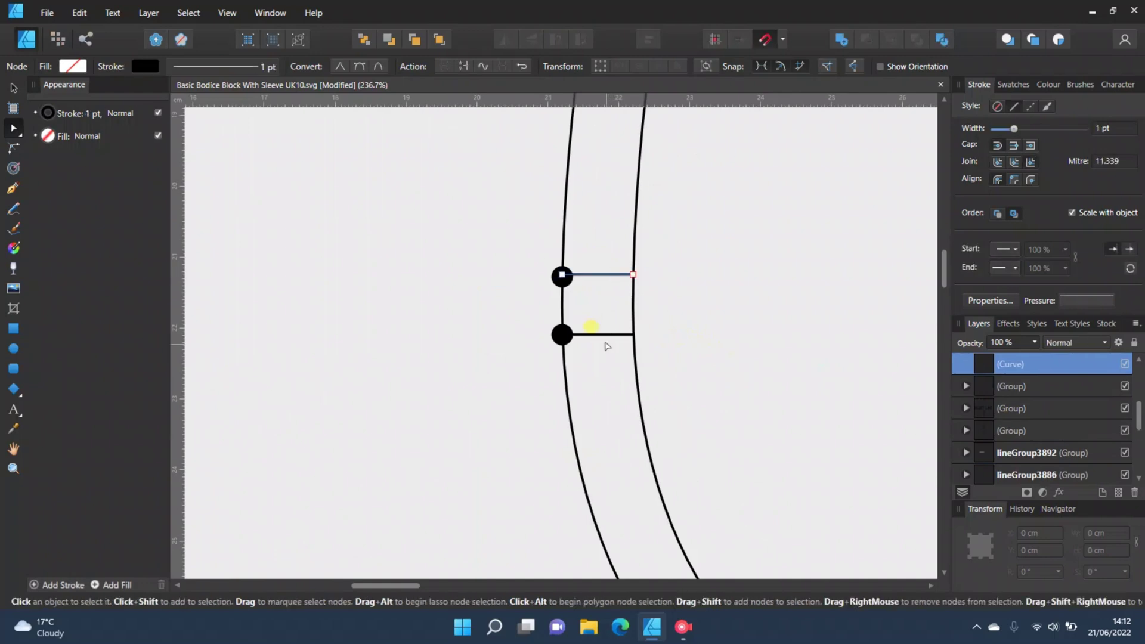
left_click(563, 334, "shift")
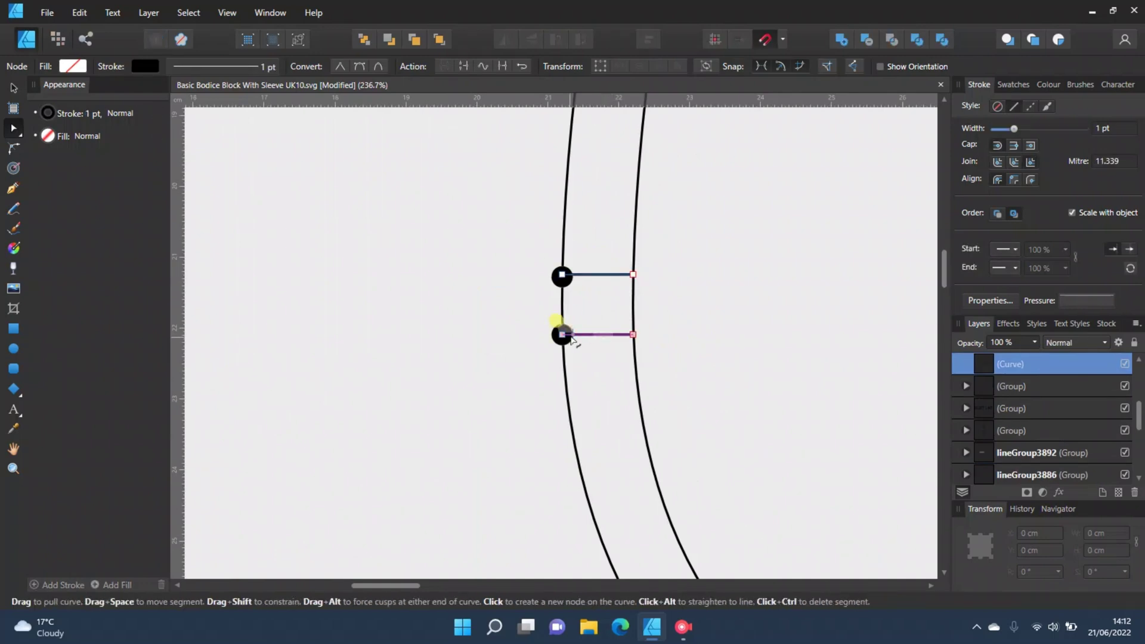
left_click(1018, 452)
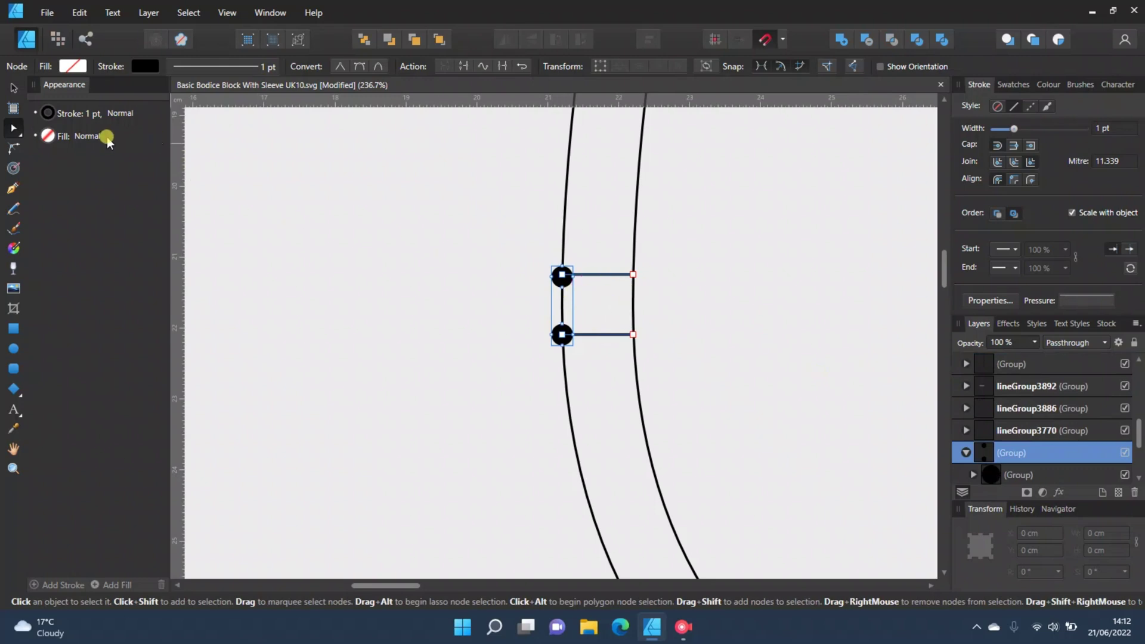
Move the armhole notch group about 1 cm right onto the seam-allowance line.
left_click(13, 88)
left_click_drag(588, 317, 657, 320)
scroll(605, 327, "down", 10)
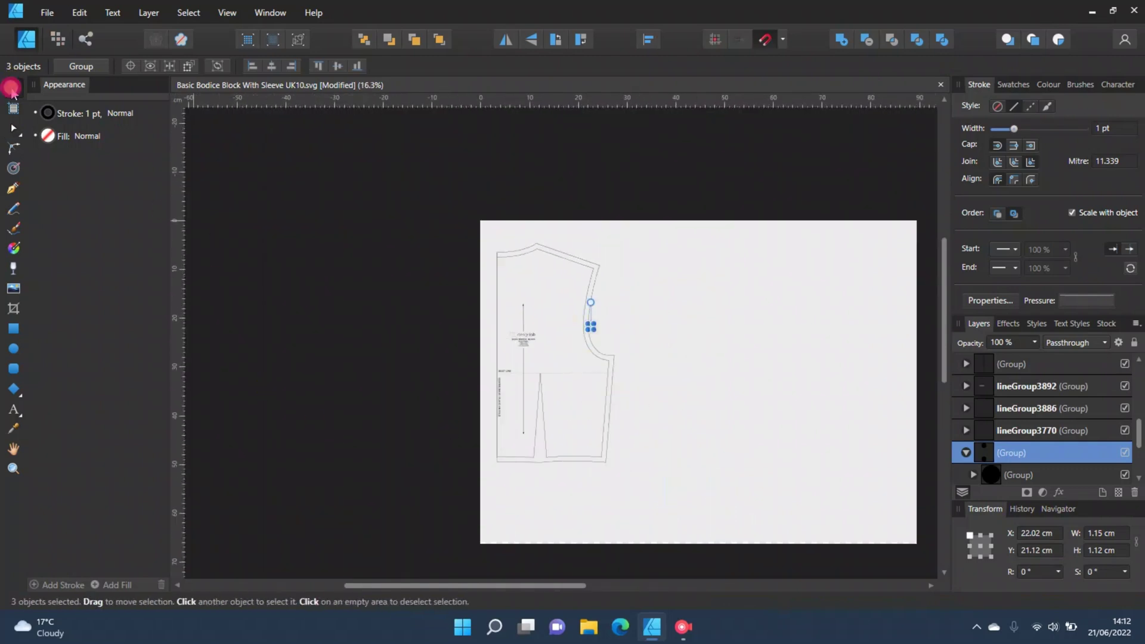
left_click(502, 364)
scroll(453, 362, "up", 2)
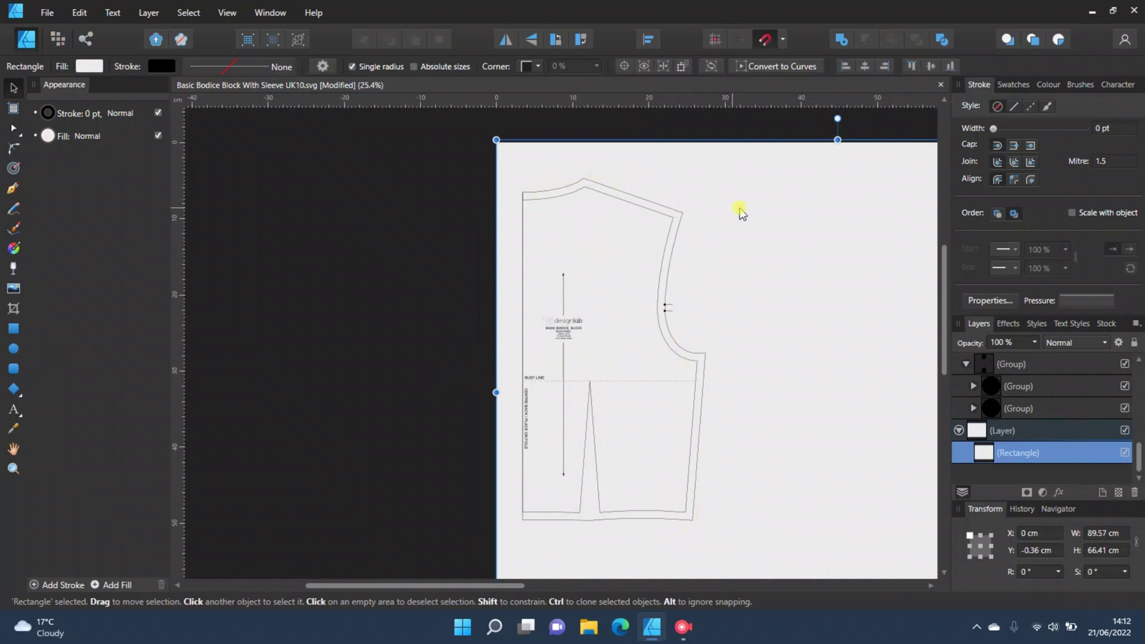
Show the Sleeve layer beside the back bodice while keeping Front Bodice hidden.
left_click_drag(1135, 455, 1133, 376)
left_click(959, 408)
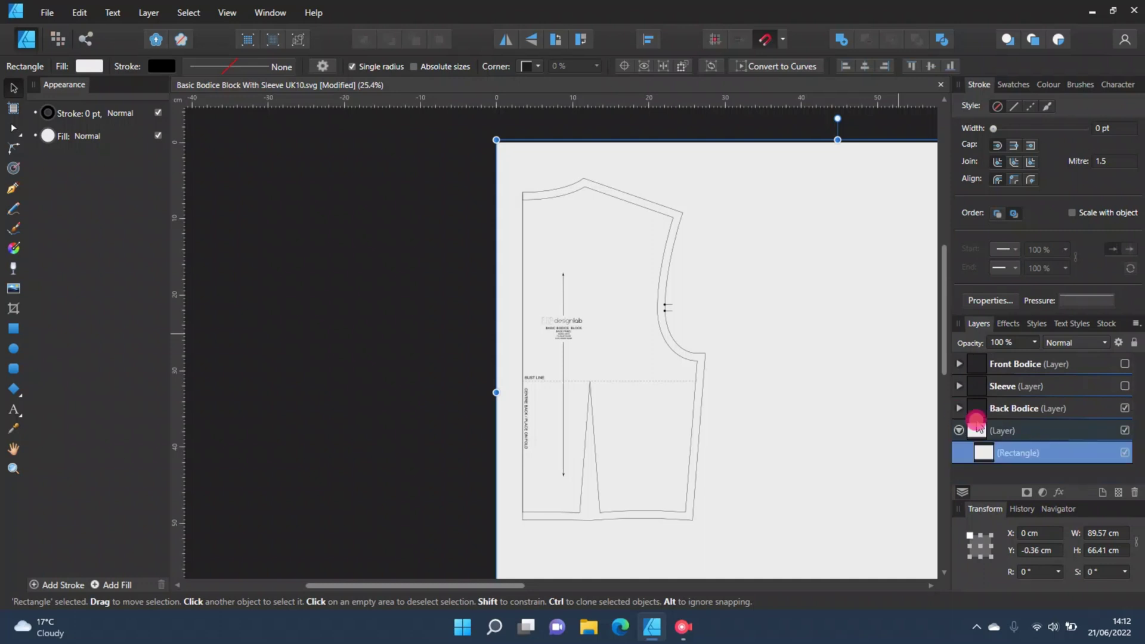
left_click(1125, 382)
left_click(1125, 365)
left_click_drag(530, 593, 667, 605)
scroll(678, 356, "down", 3)
scroll(810, 399, "up", 3)
scroll(634, 364, "down", 1)
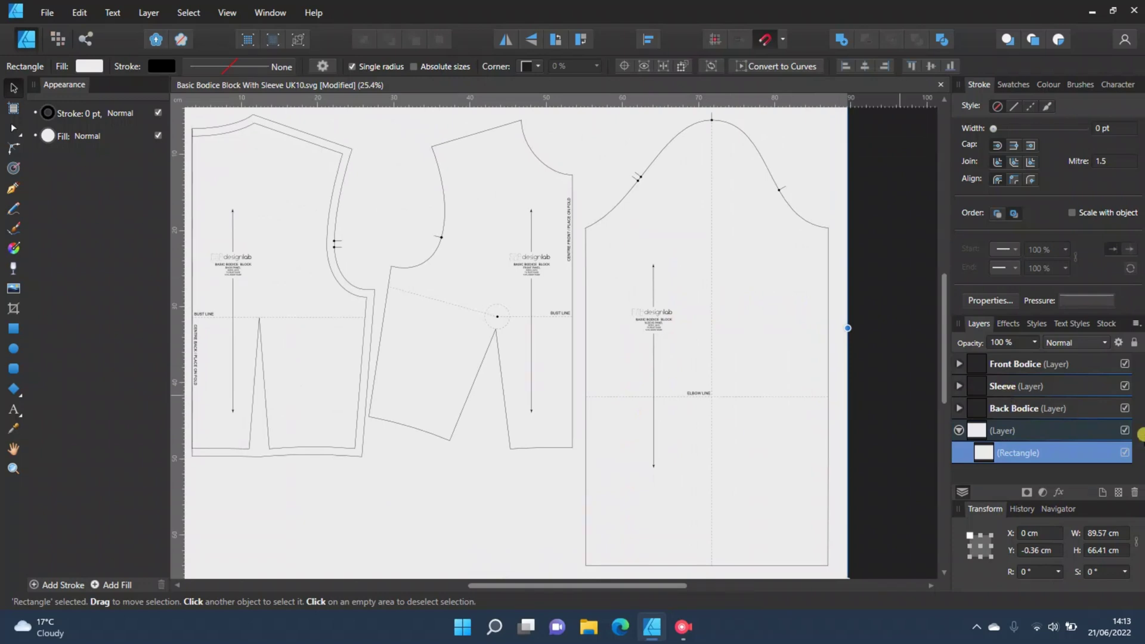
left_click(1124, 364)
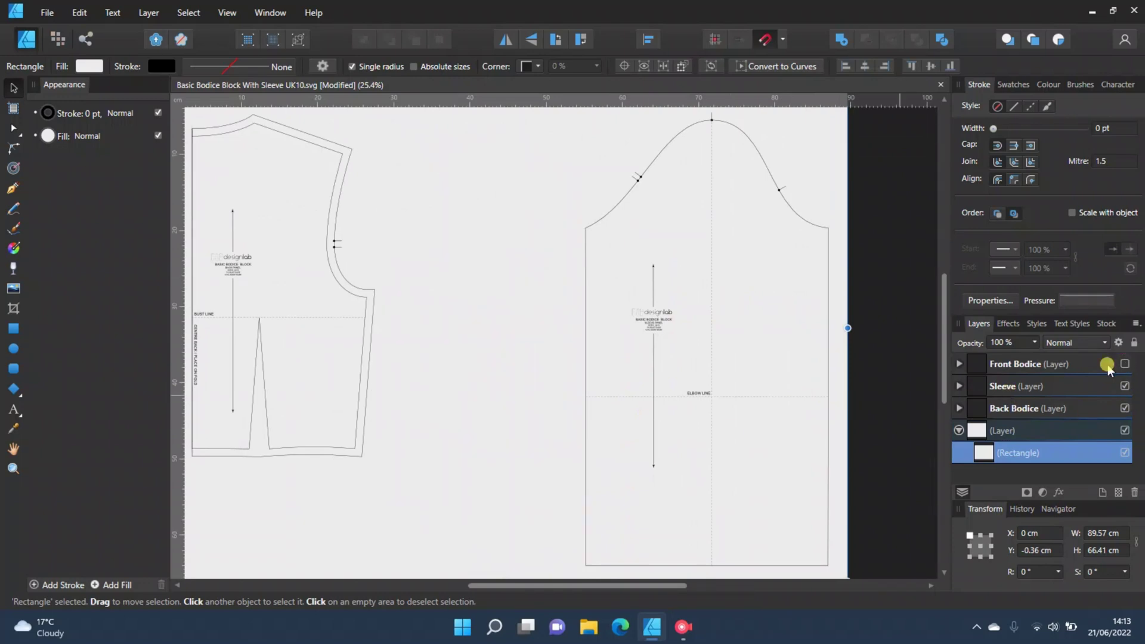
left_click(955, 389)
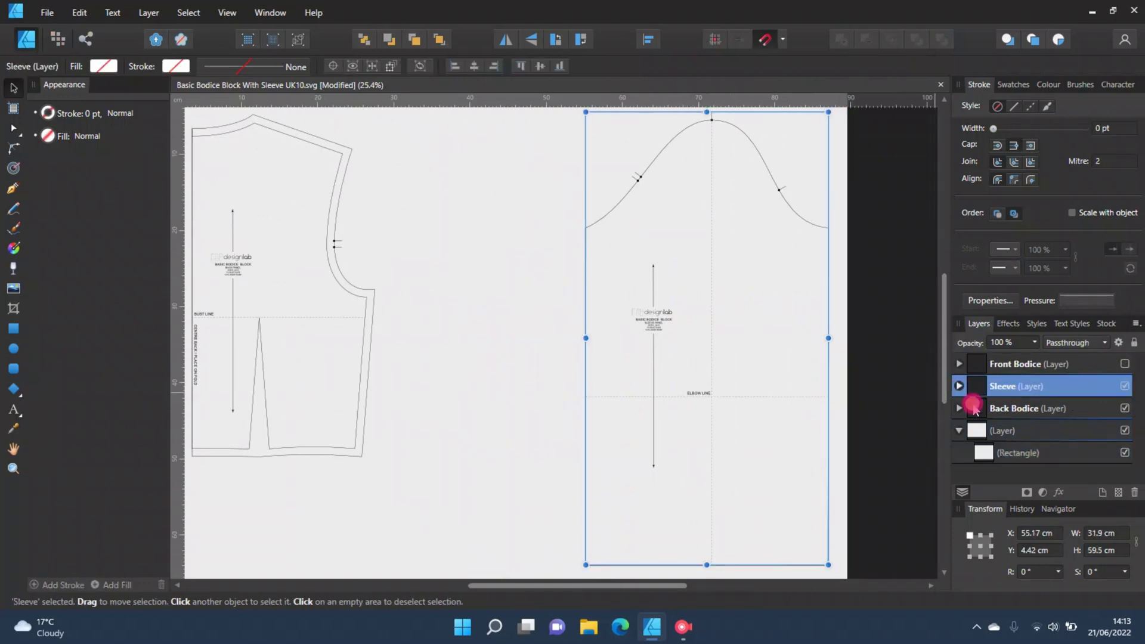
Duplicate the sleeve outline and turn the copy into a permanent 1 cm contour offset.
left_click(958, 386)
left_click(1014, 408)
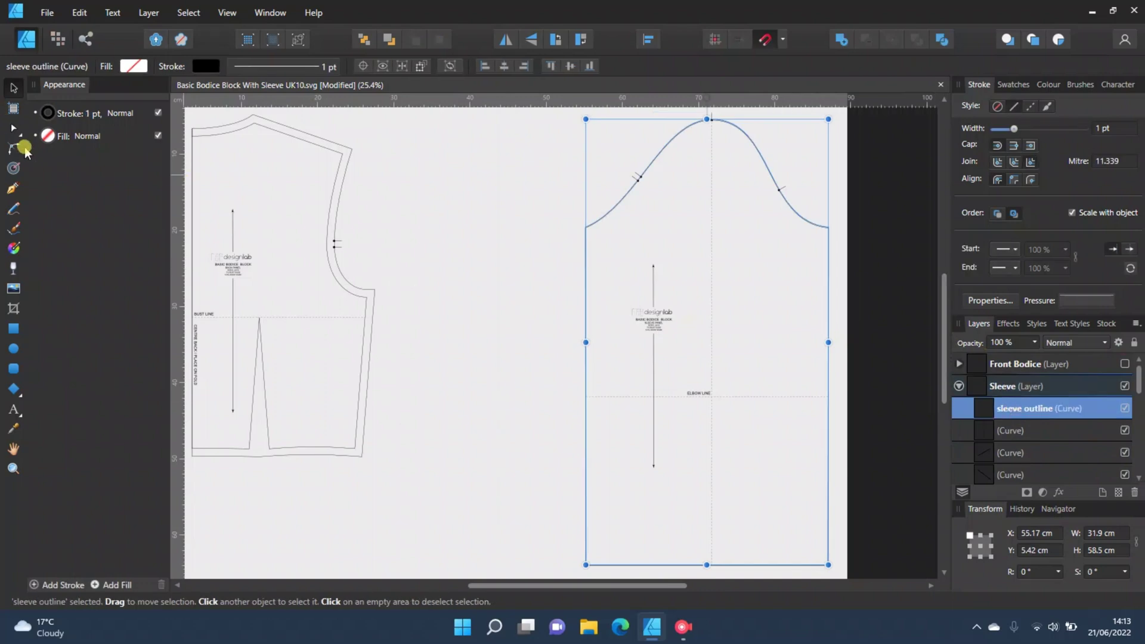
key("ctrl+j")
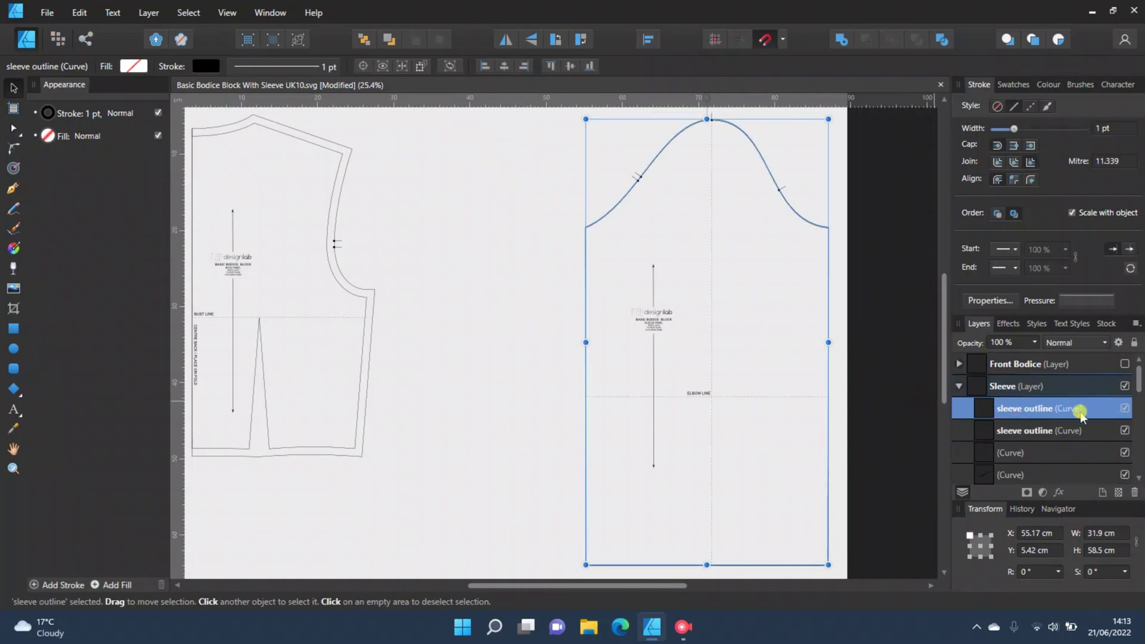
left_click(1079, 430)
left_click(13, 169)
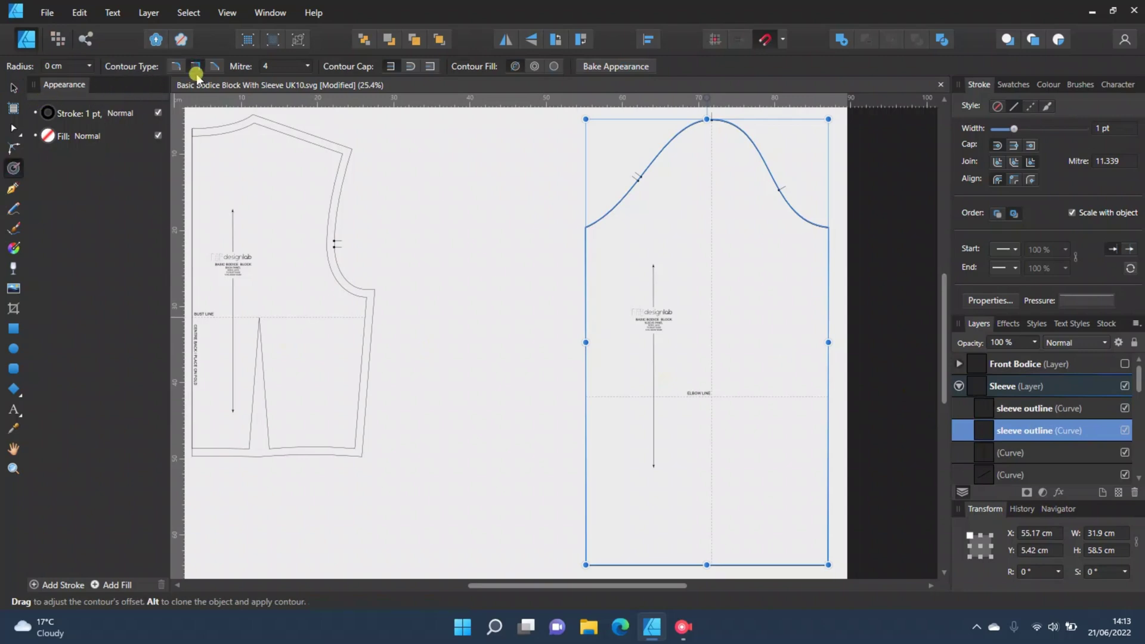
left_click(66, 66)
type("1 cm")
key("Return")
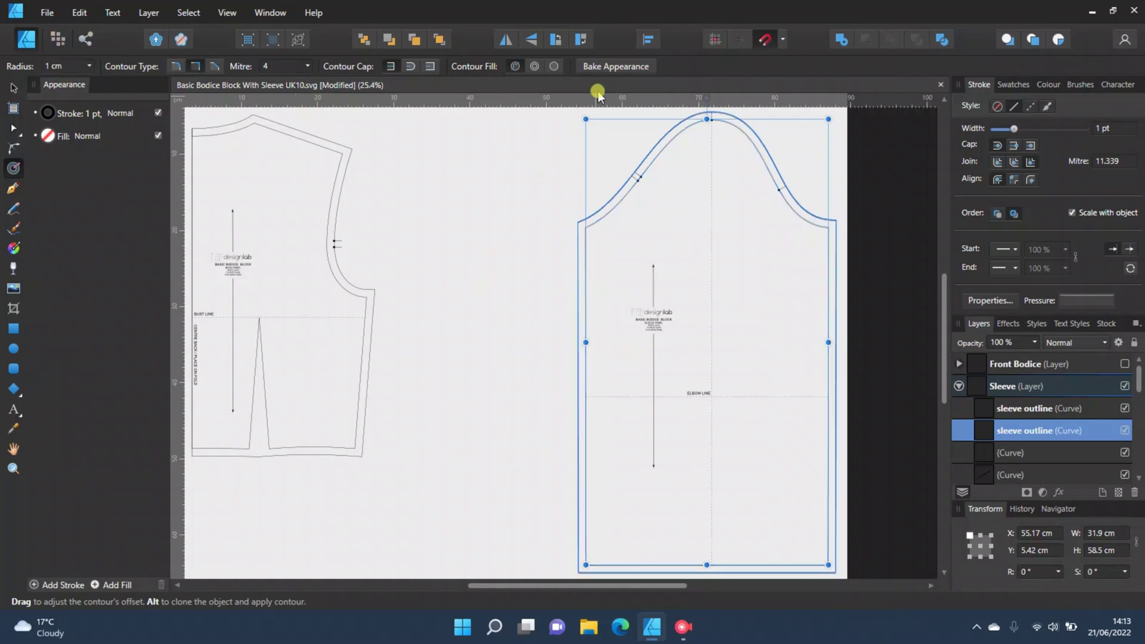
left_click(603, 67)
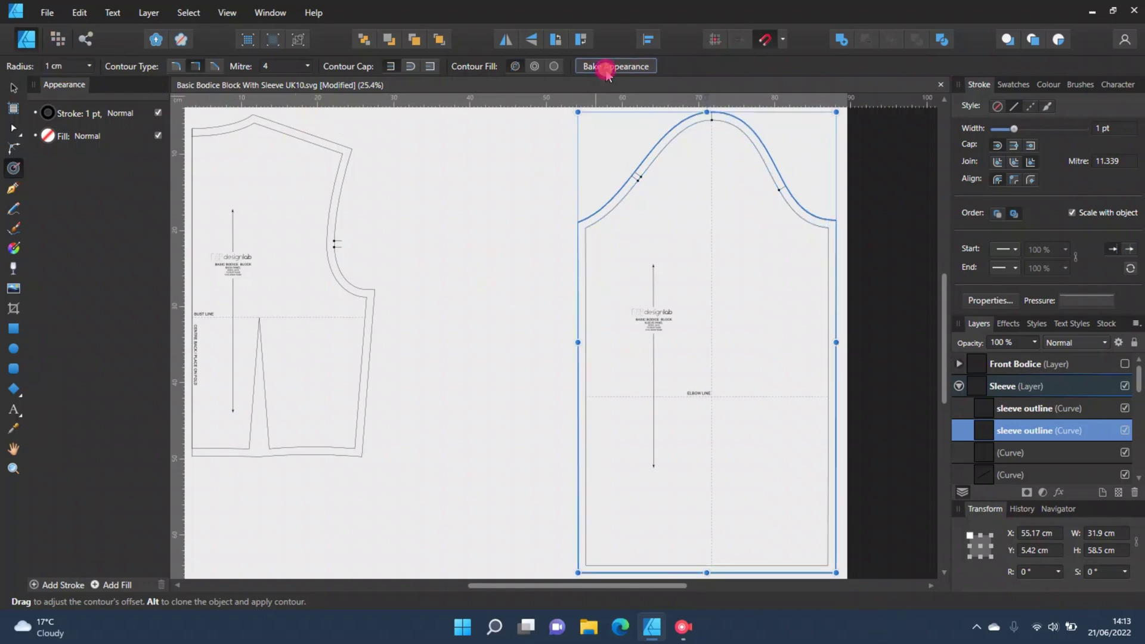
Rename the offset sleeve curve 'seam allowance' in the Layers panel.
double_click(1022, 439)
type("seam allo")
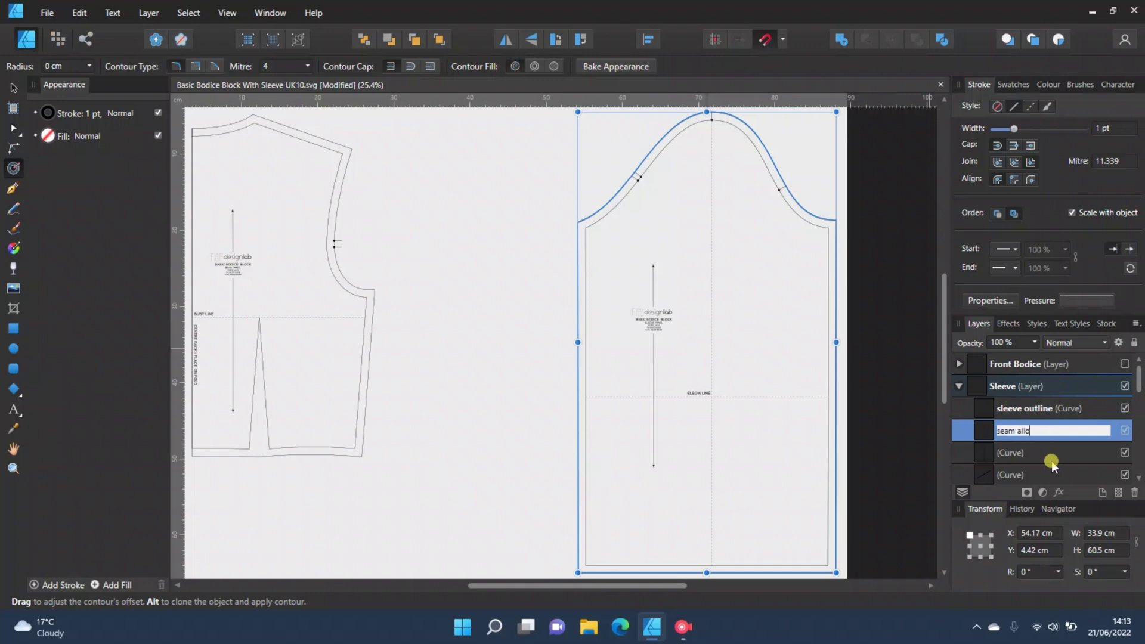
type("wance")
key("Return")
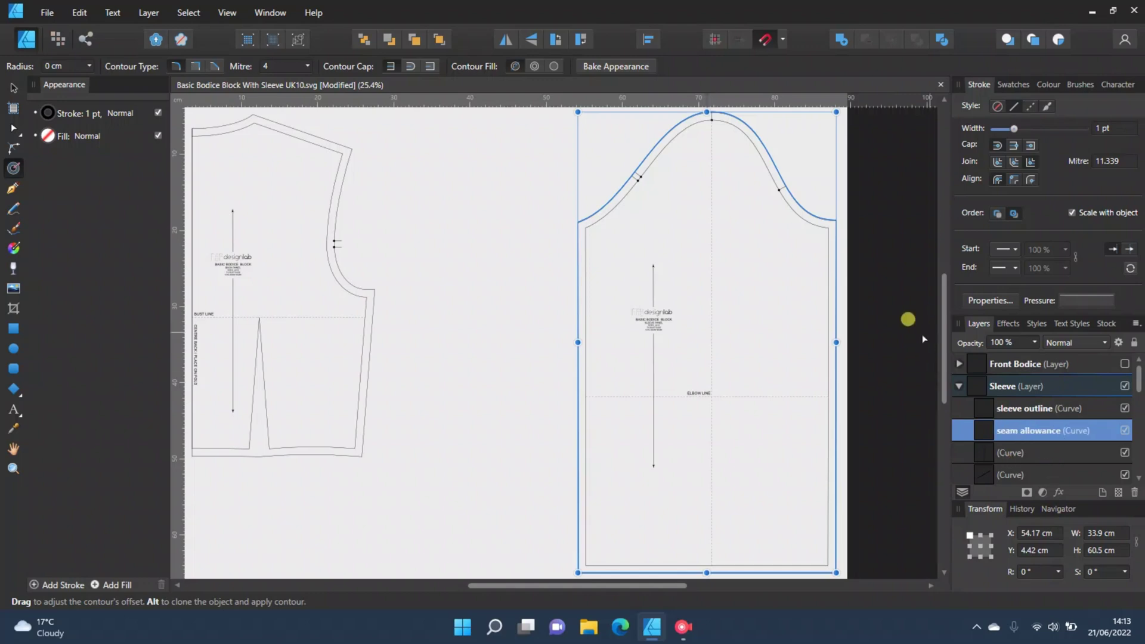
left_click(890, 330)
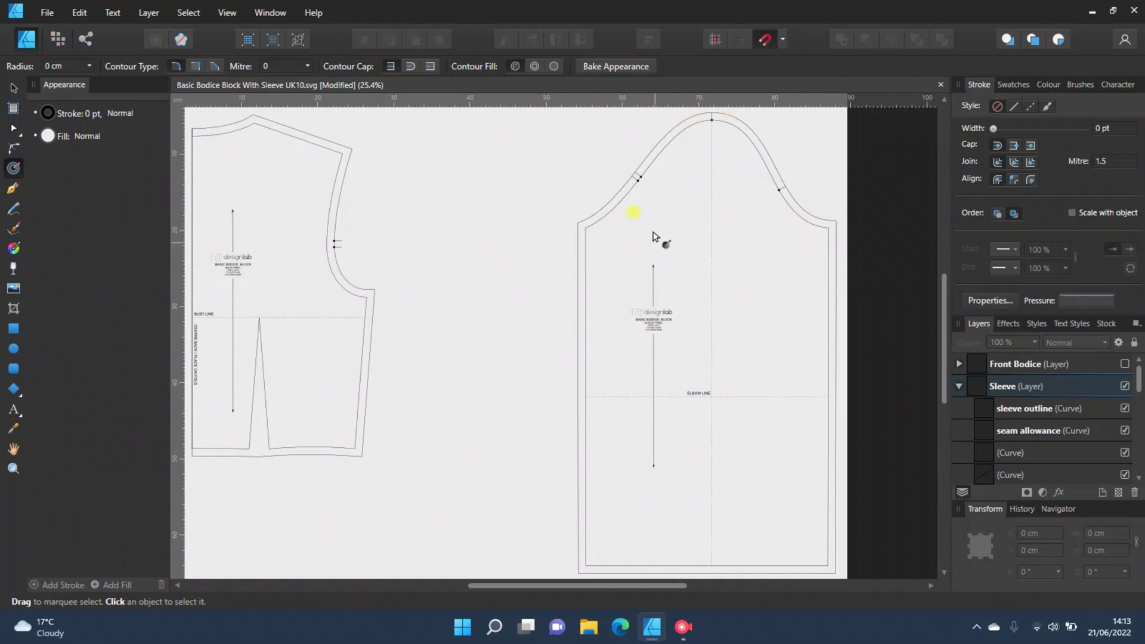
left_click_drag(596, 585, 572, 585)
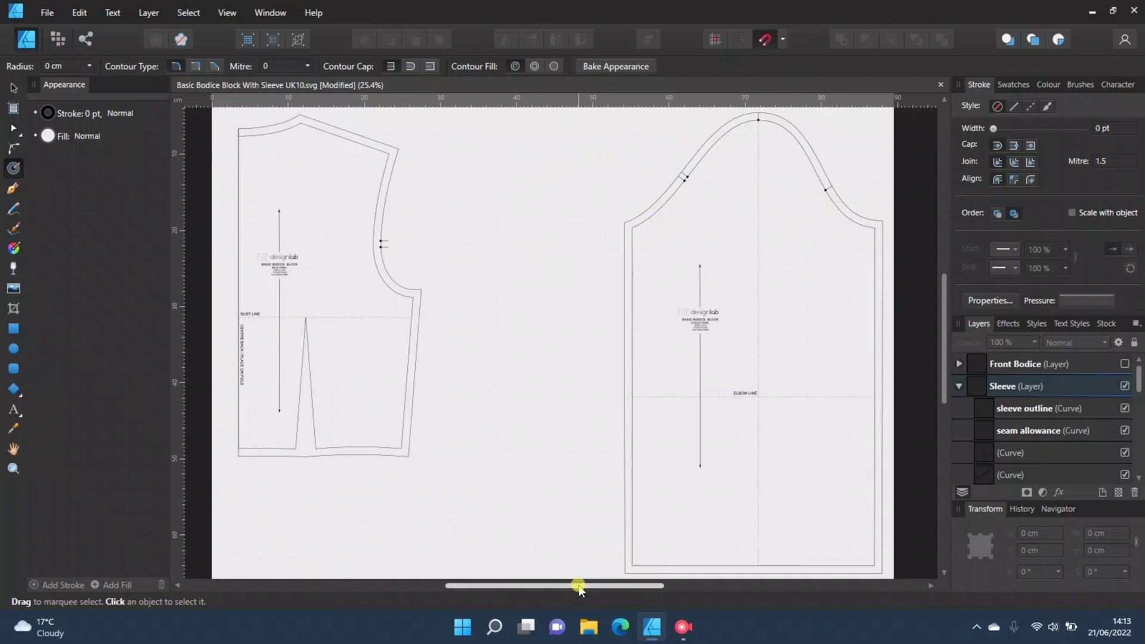
left_click(958, 385)
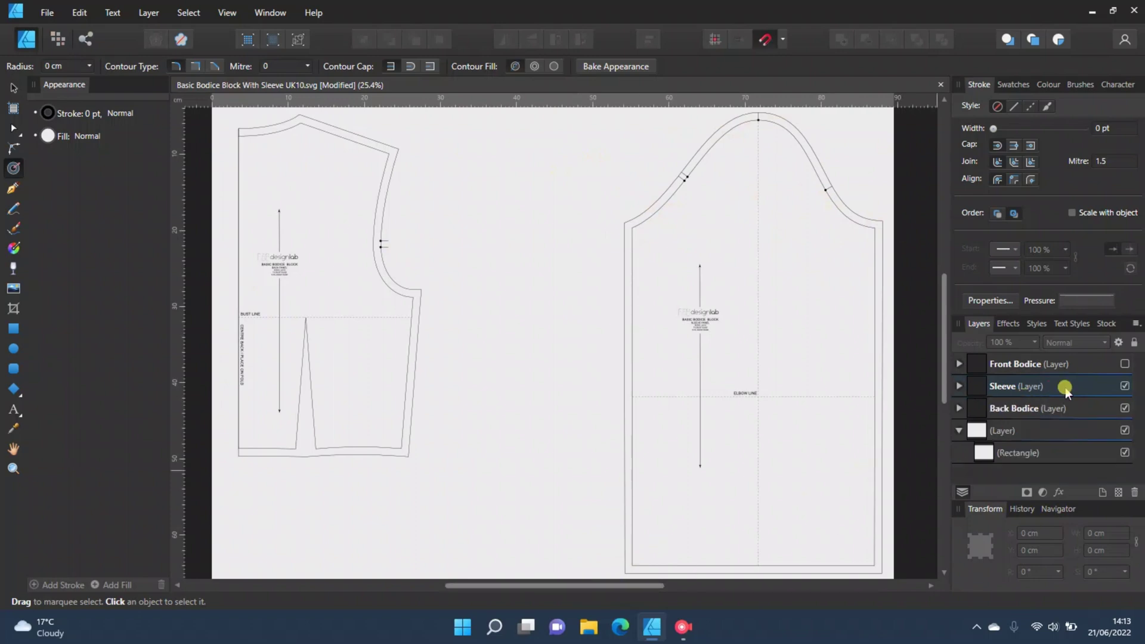
left_click(792, 338)
left_click_drag(789, 336, 726, 357)
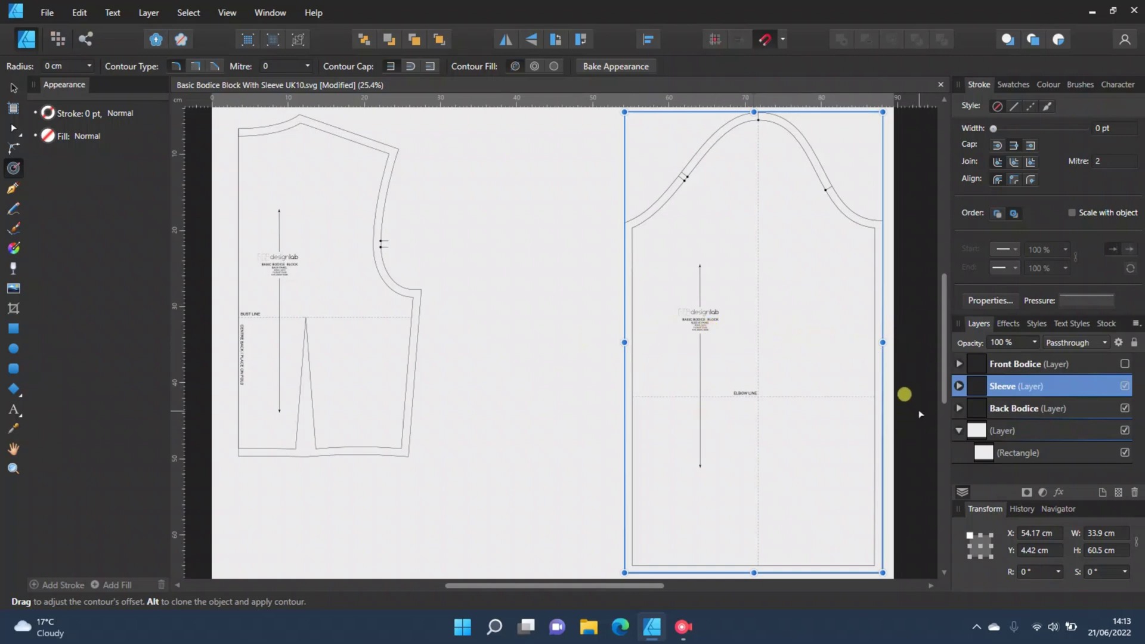
left_click(930, 392)
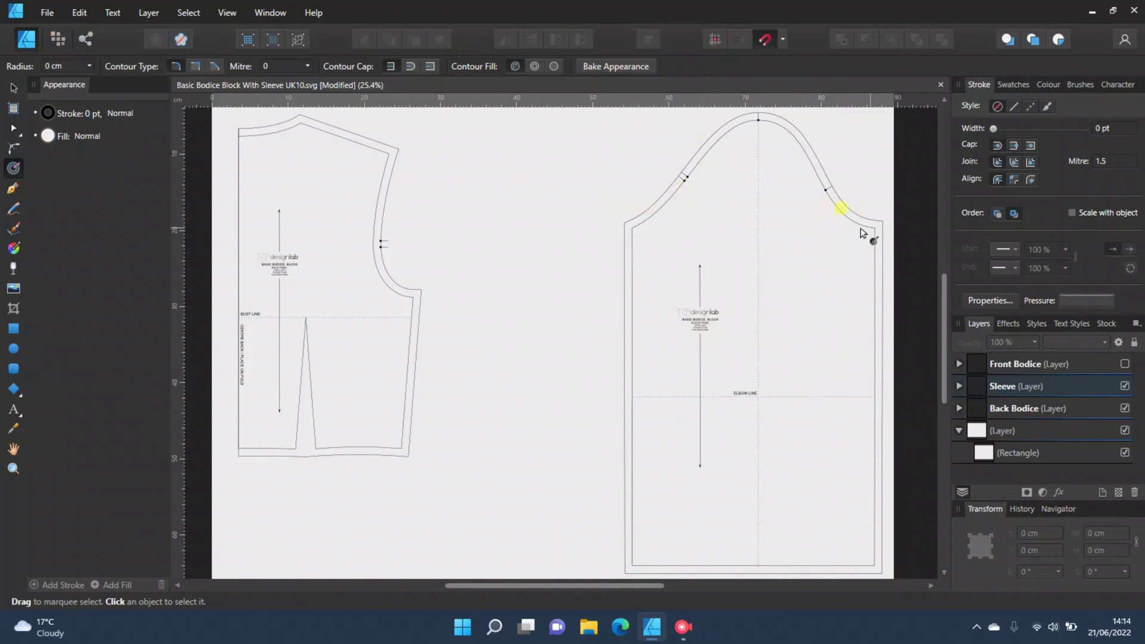
key("v")
key("ctrl+0")
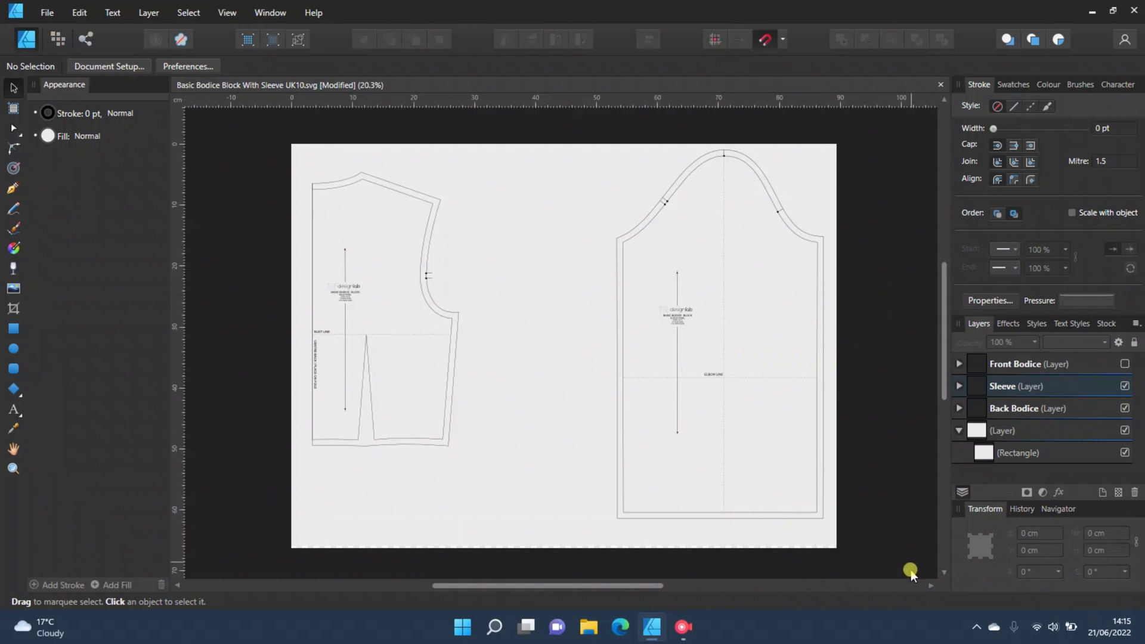
scroll(811, 565, "up", 3)
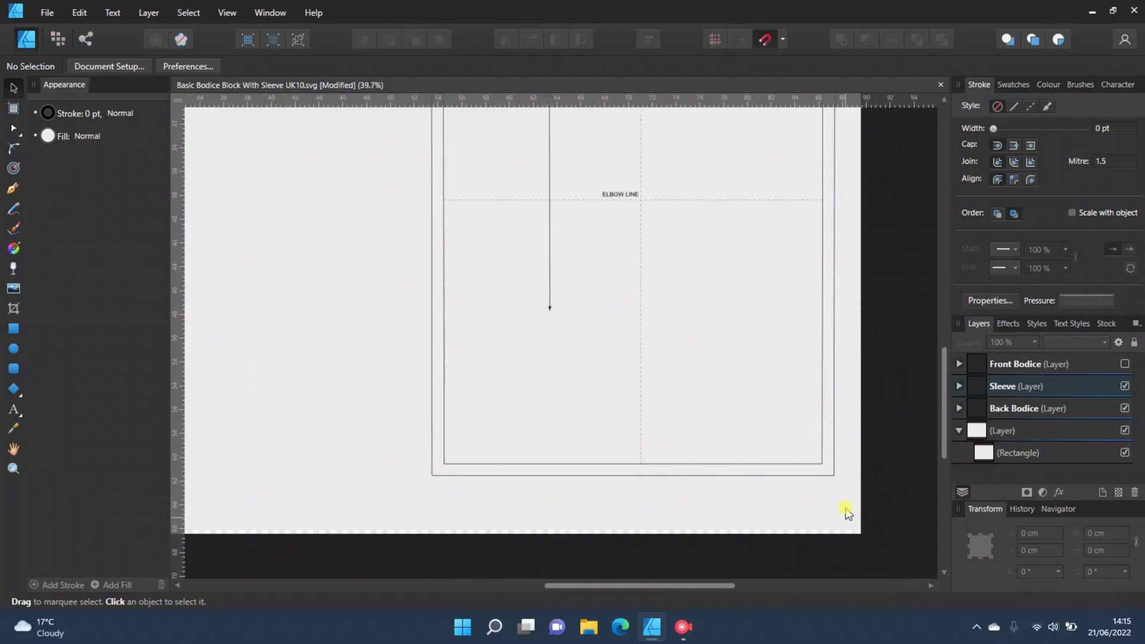
scroll(818, 476, "down", 2)
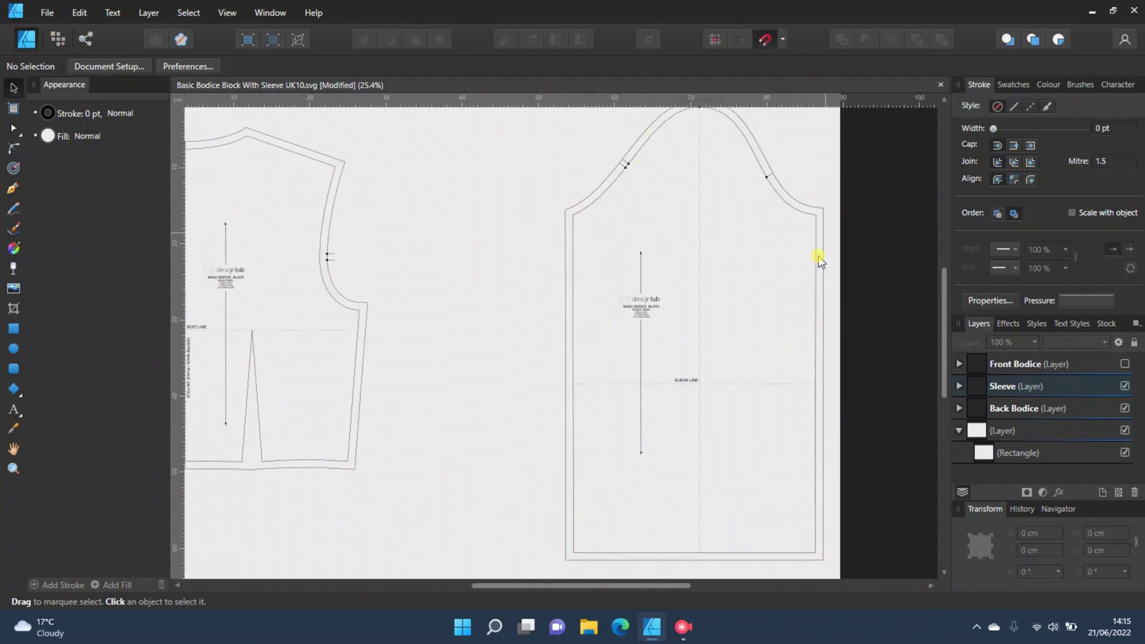
scroll(787, 320, "down", 3)
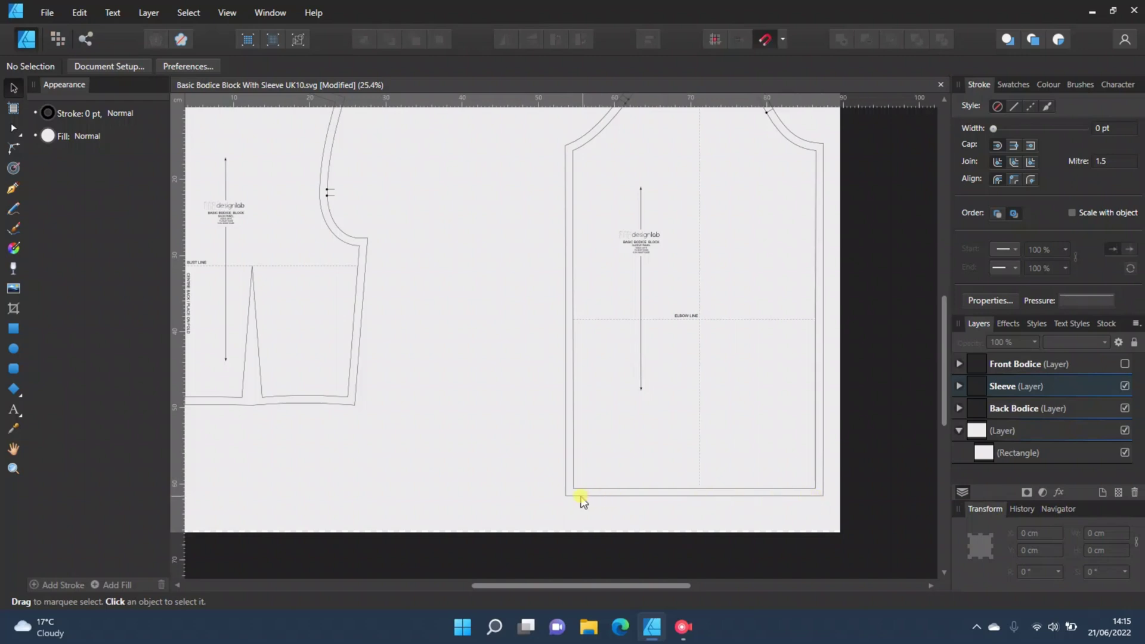
scroll(733, 495, "down", 2)
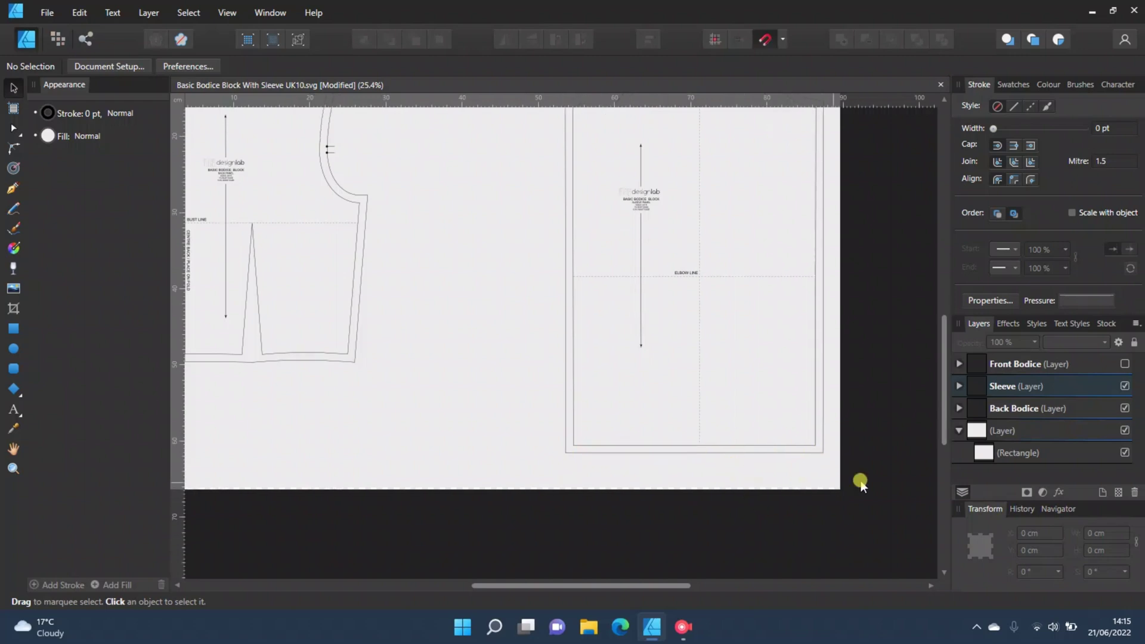
Break the sleeve seam-allowance curve at its bottom corner nodes.
left_click(960, 387)
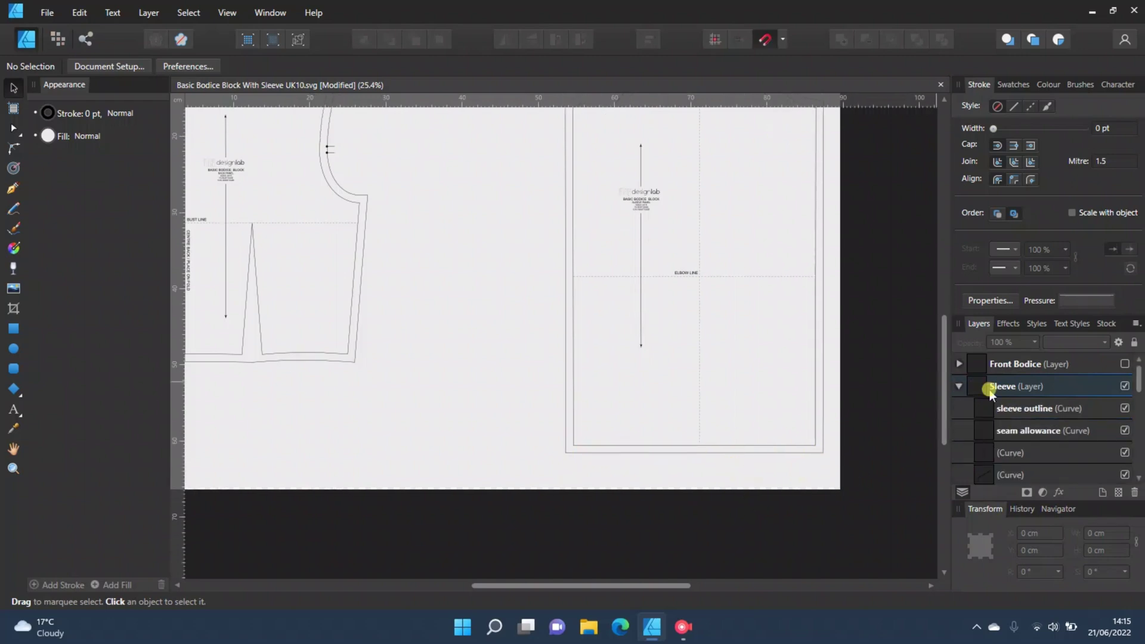
left_click(1018, 433)
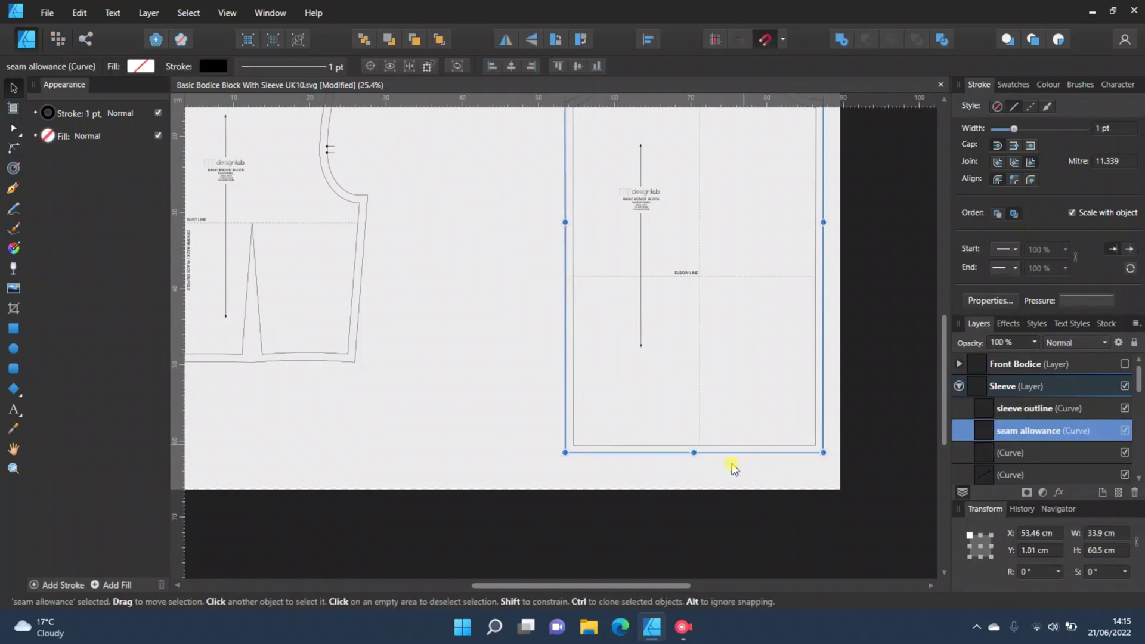
left_click(12, 128)
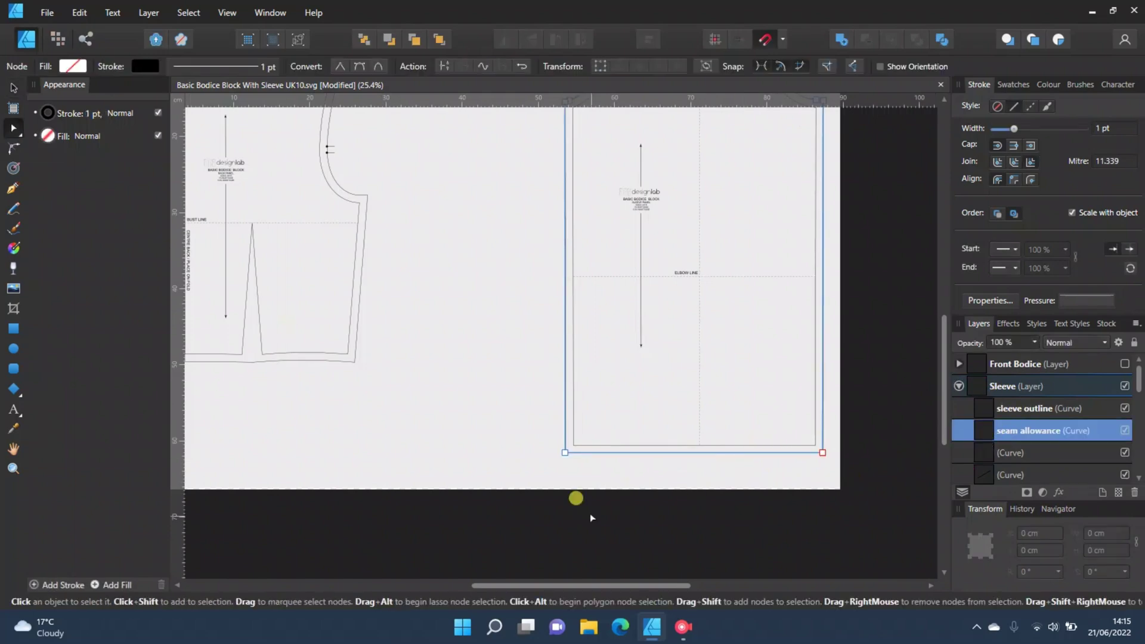
scroll(676, 485, "up", 2)
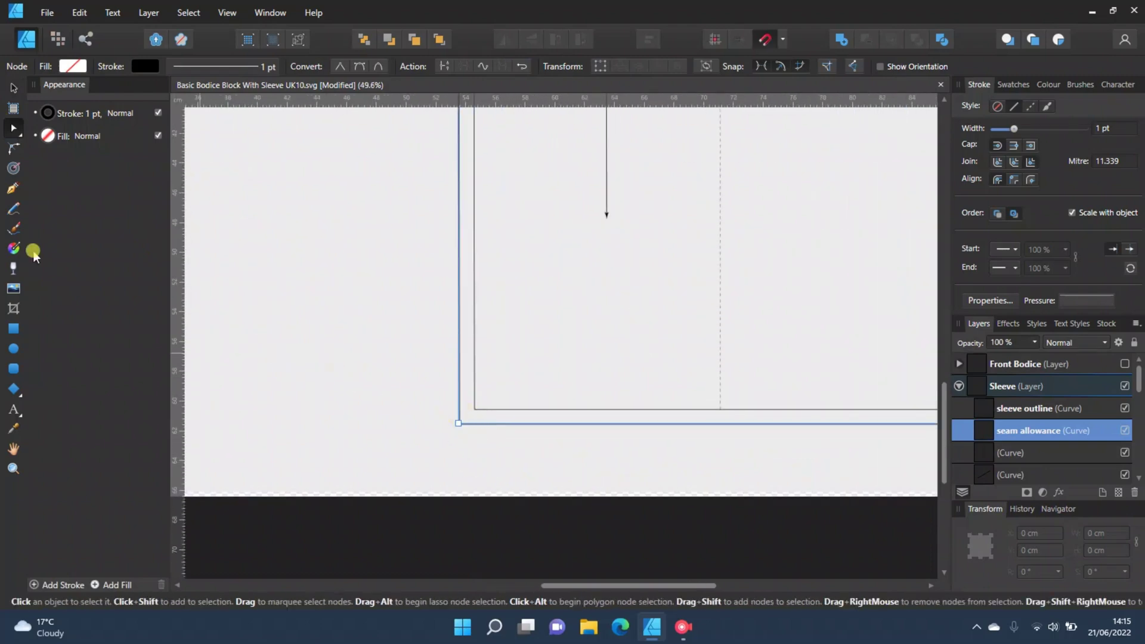
left_click_drag(610, 589, 646, 588)
left_click_drag(334, 416, 875, 450)
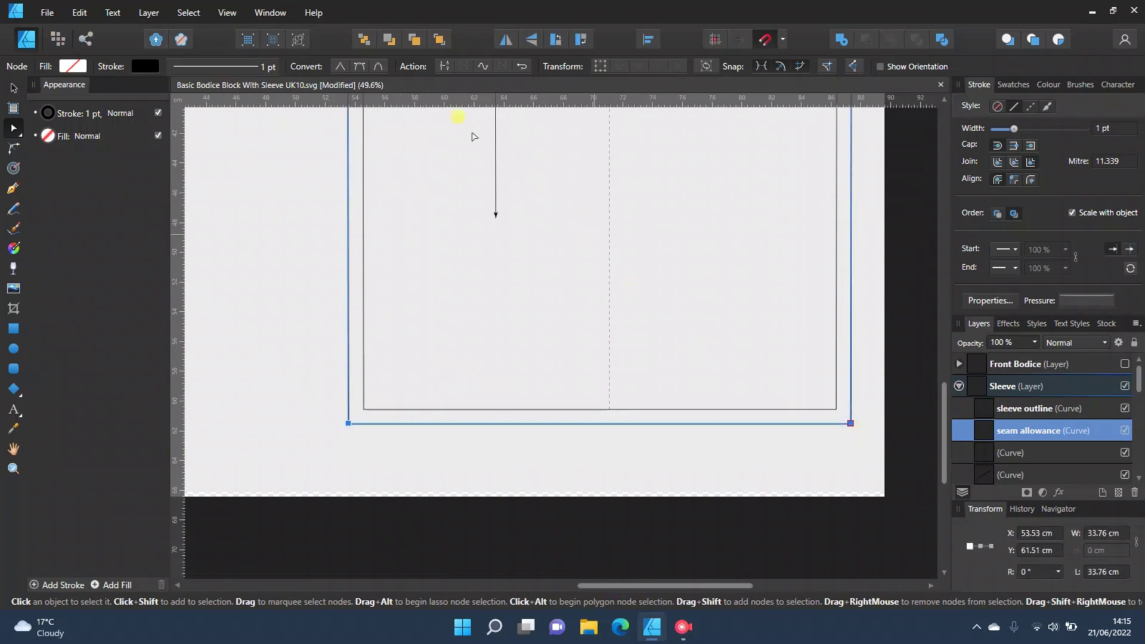
left_click(444, 67)
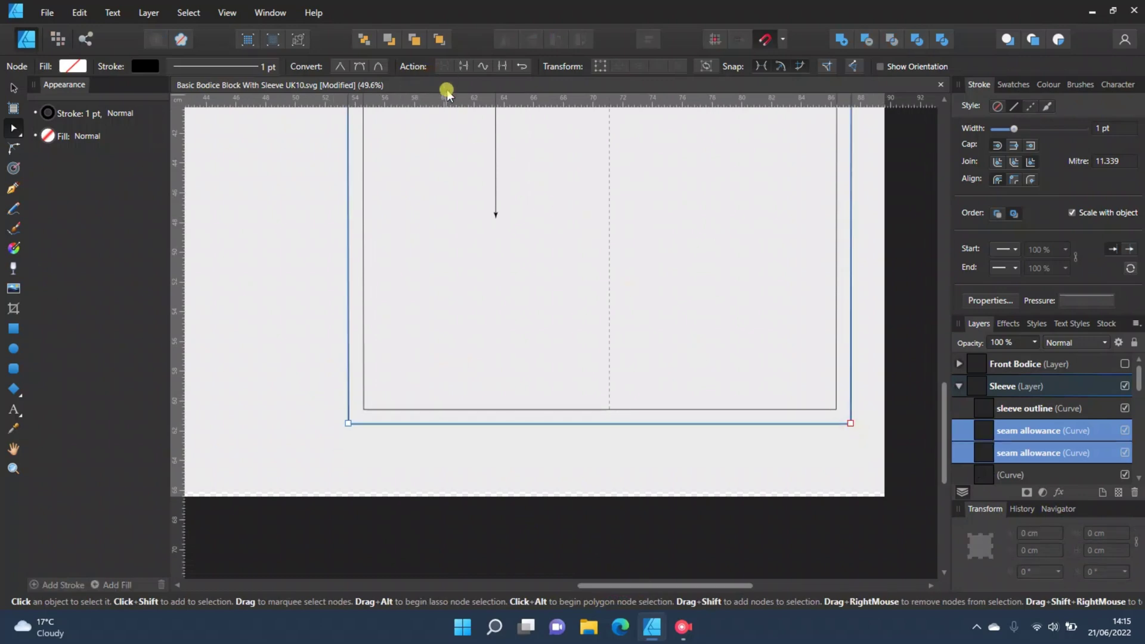
Lower the separated hem line 1 cm by setting its Y position to 62.51 cm.
left_click(1035, 456)
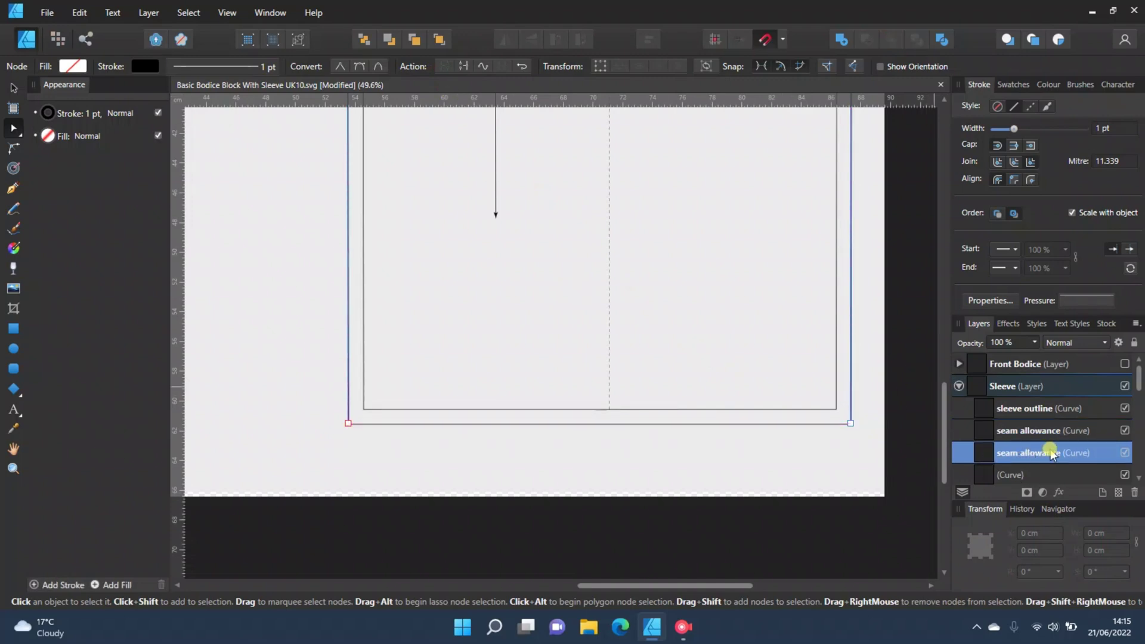
left_click(1033, 438)
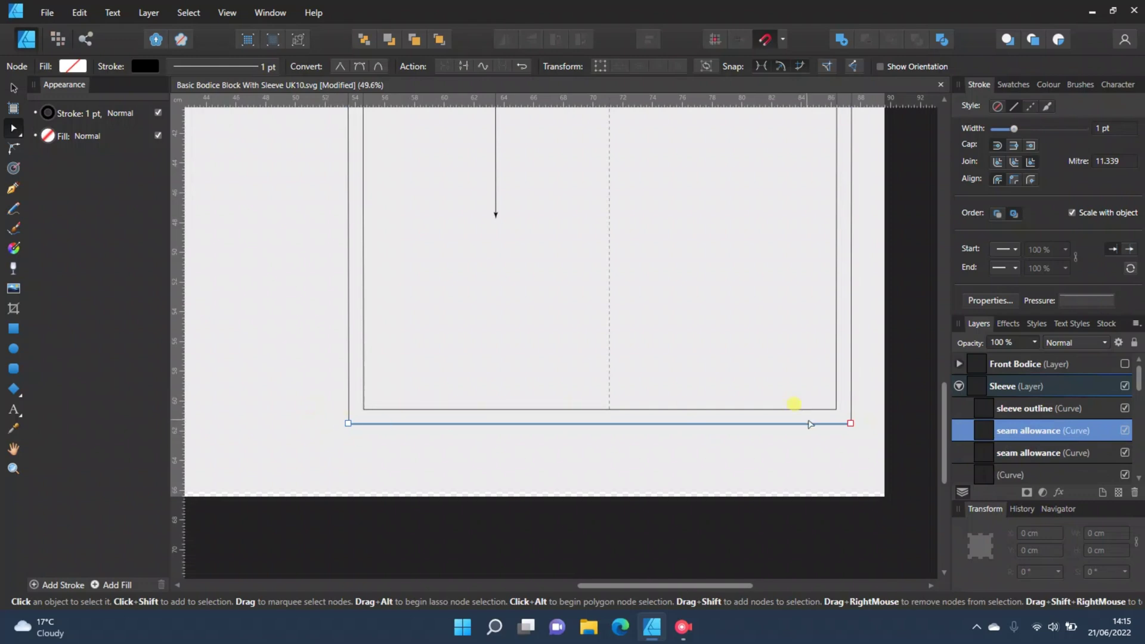
left_click(13, 89)
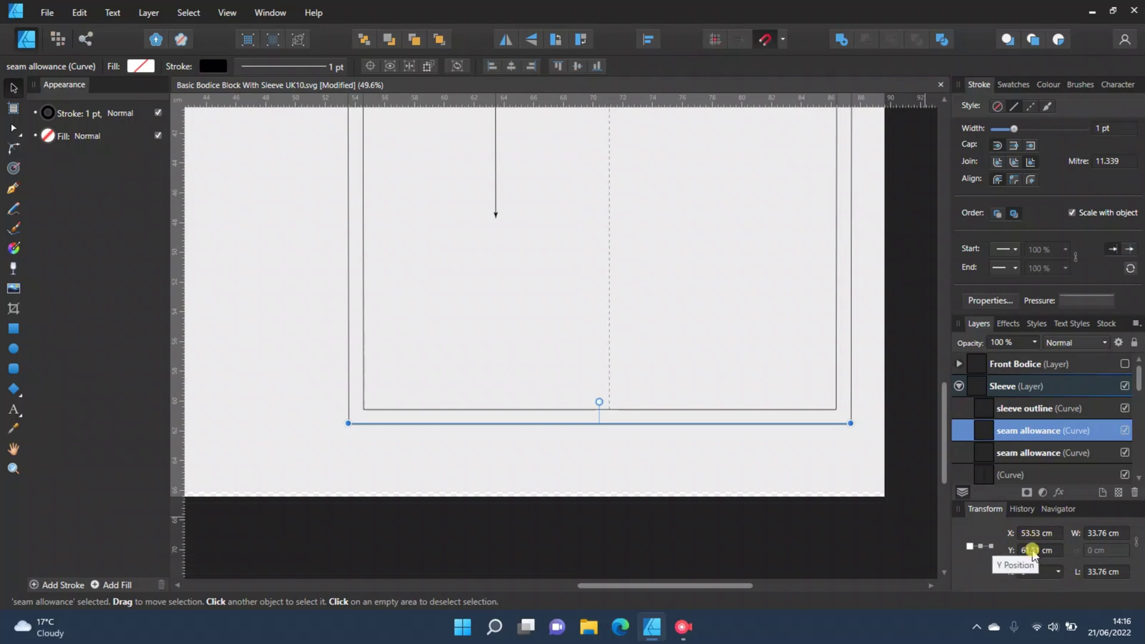
left_click(1031, 551)
left_click(1027, 549)
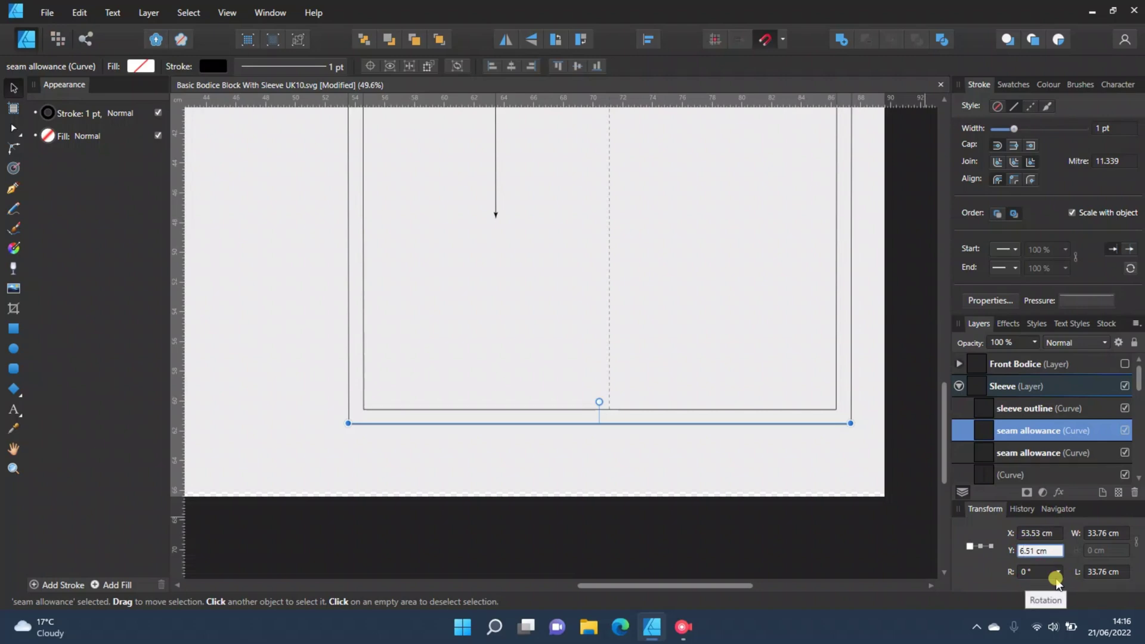
key("Return")
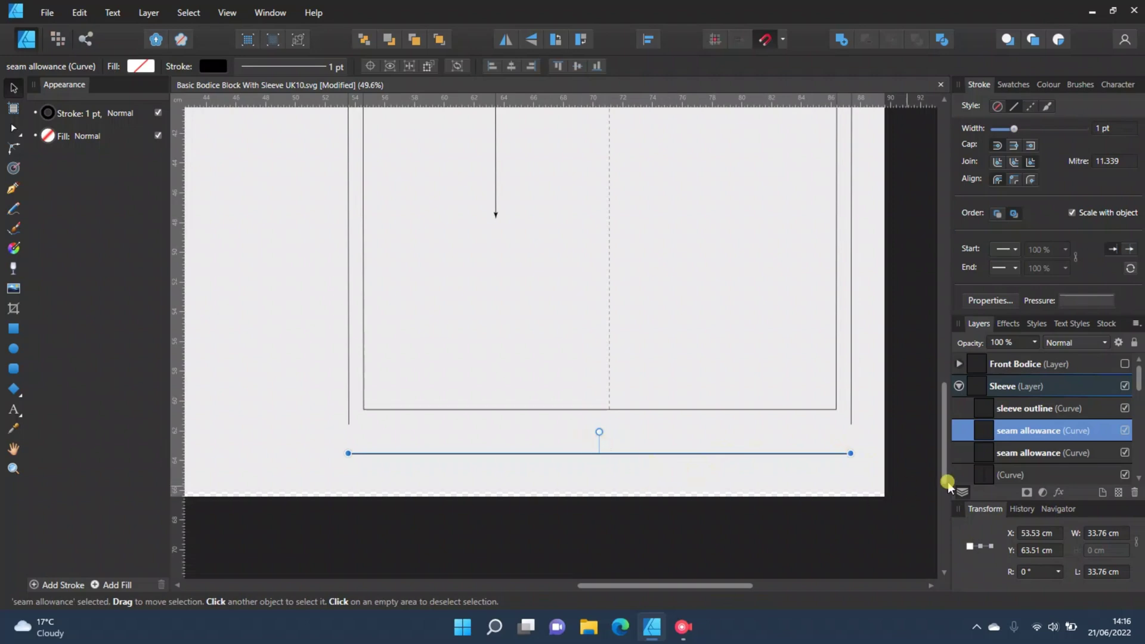
left_click(1028, 545)
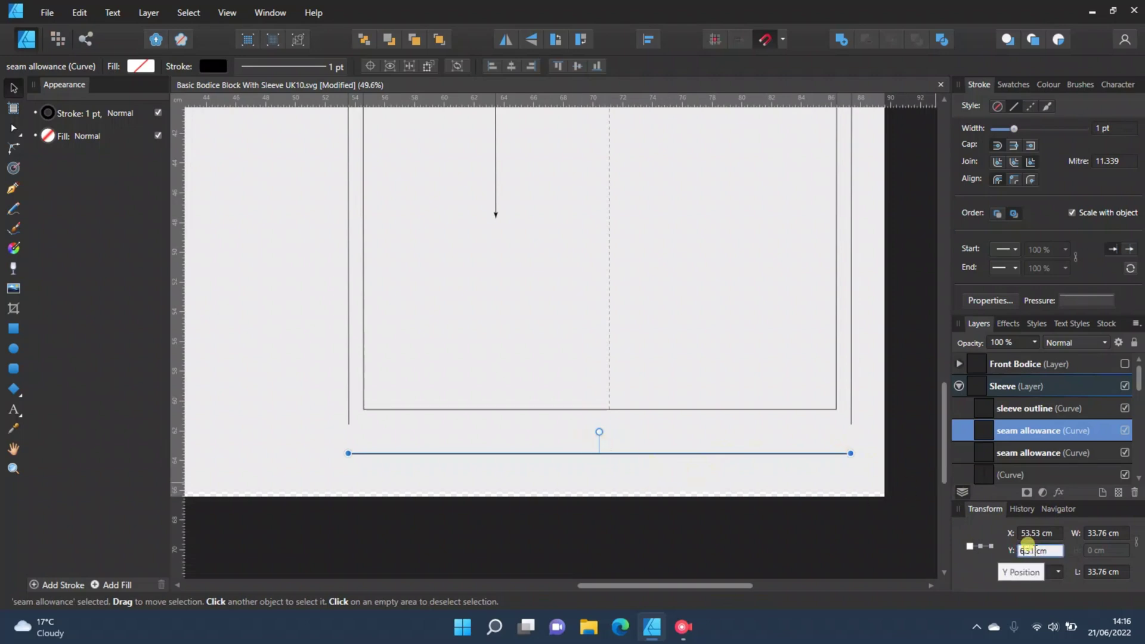
key("Return")
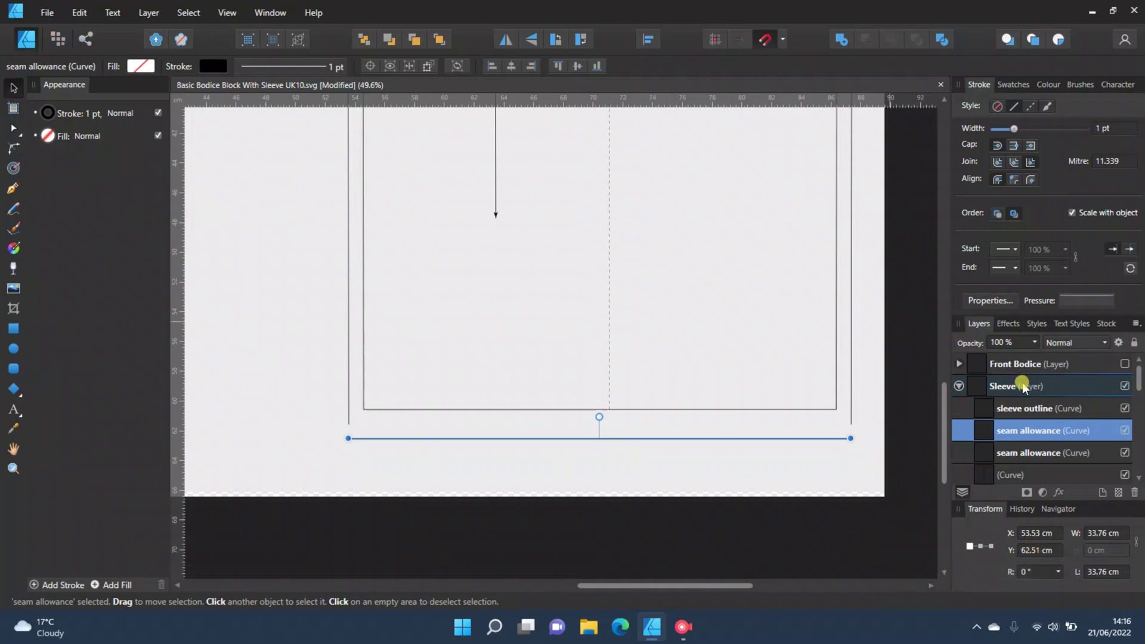
left_click(1013, 454)
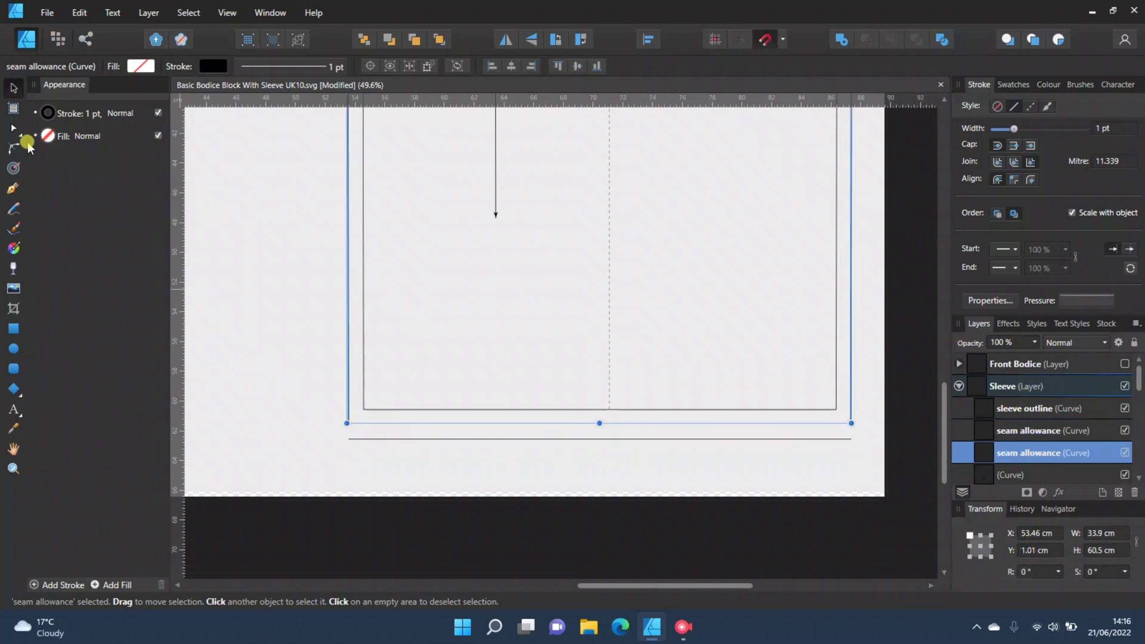
Extend the seam-allowance side end nodes down to meet the lowered hem line.
left_click(13, 127)
left_click(349, 439)
left_click_drag(852, 423, 851, 438)
Join the two seam-allowance pieces and close them into one curve.
left_click(1043, 431)
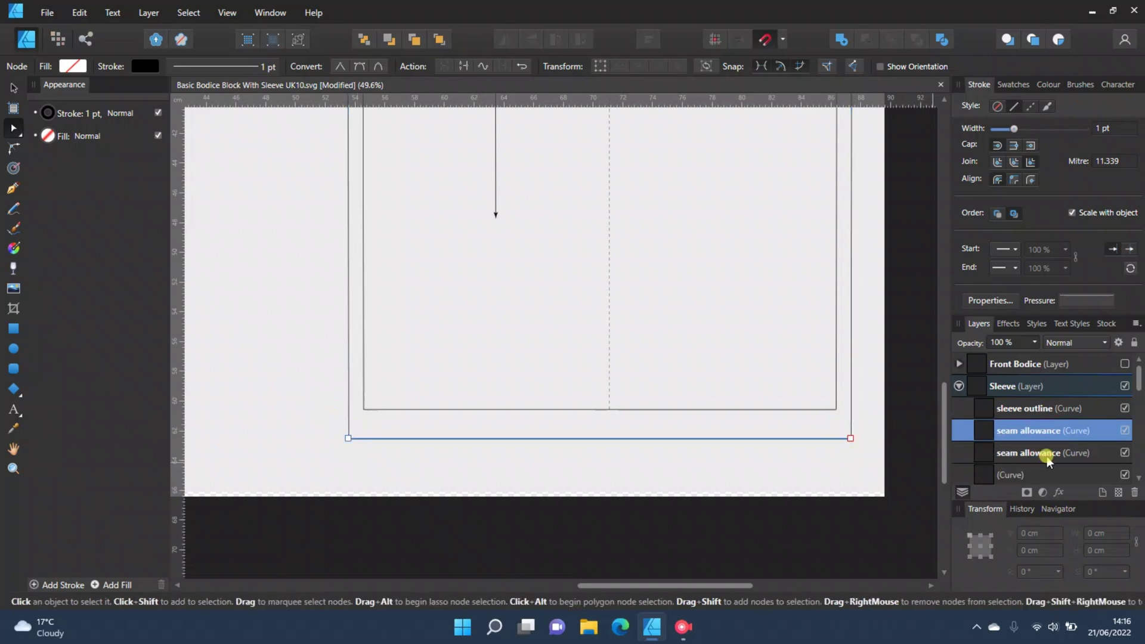
left_click(1048, 453, "shift")
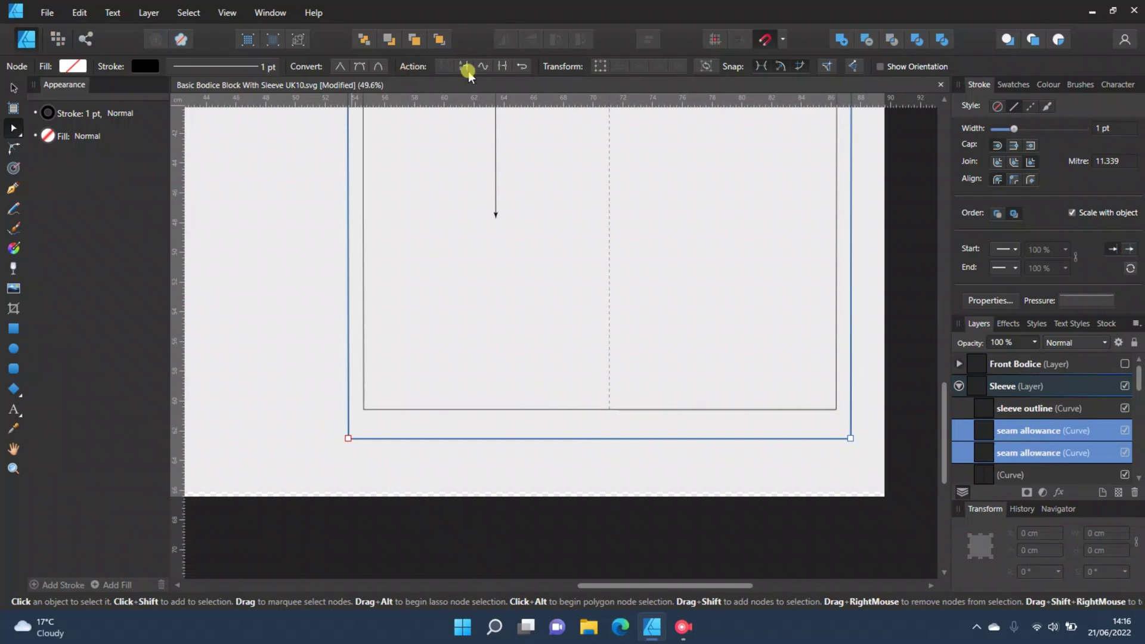
left_click(500, 66)
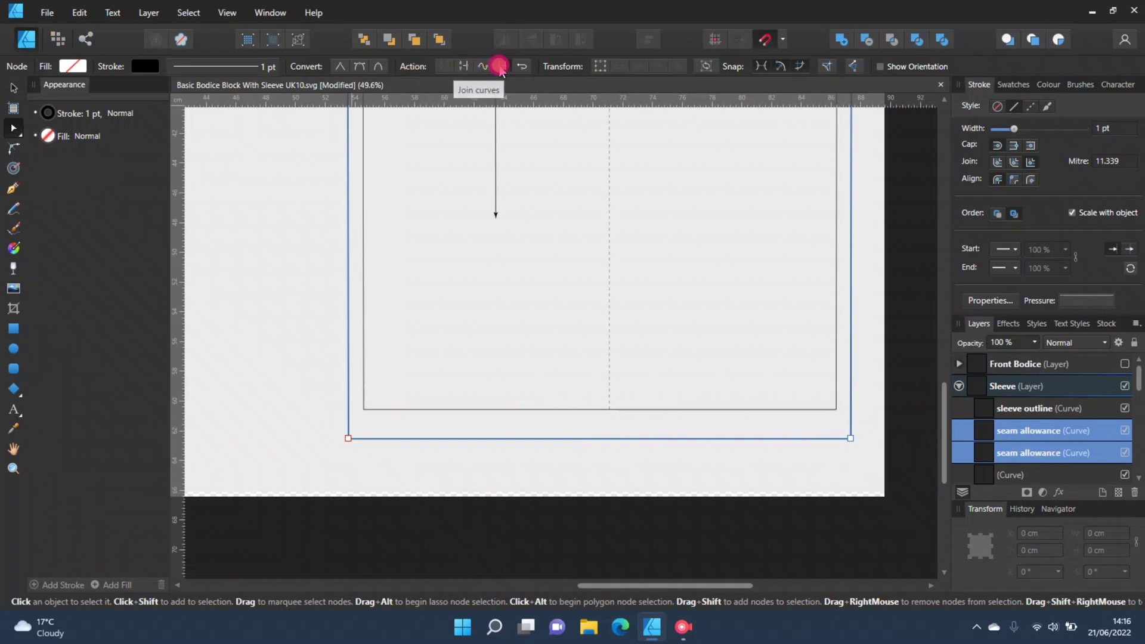
left_click(466, 67)
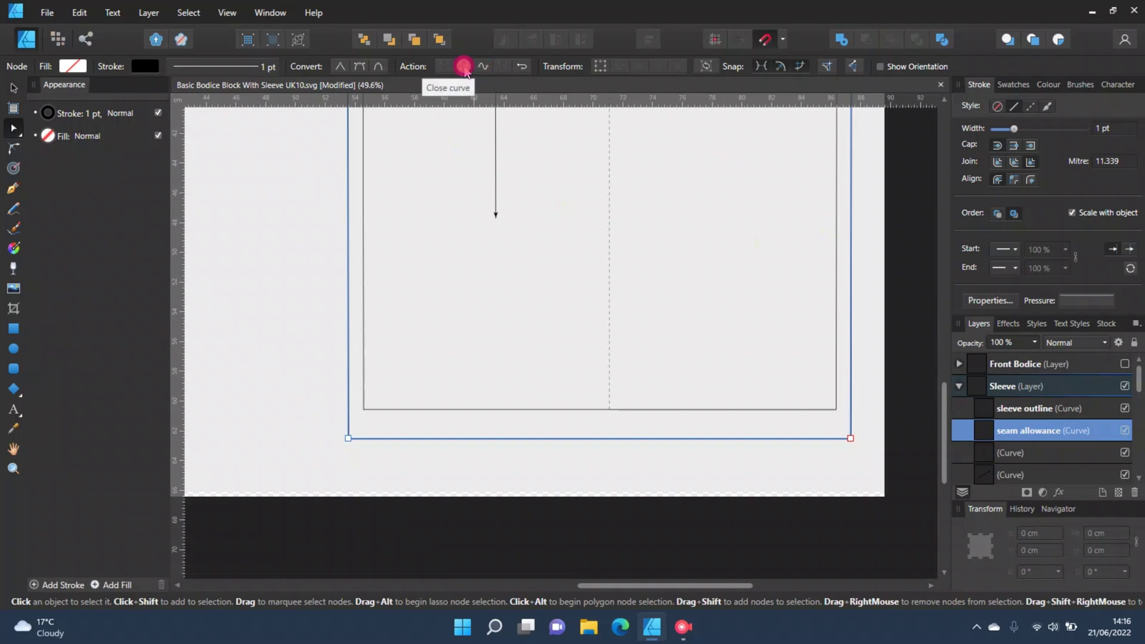
left_click(13, 87)
left_click(294, 322)
scroll(296, 323, "down", 3)
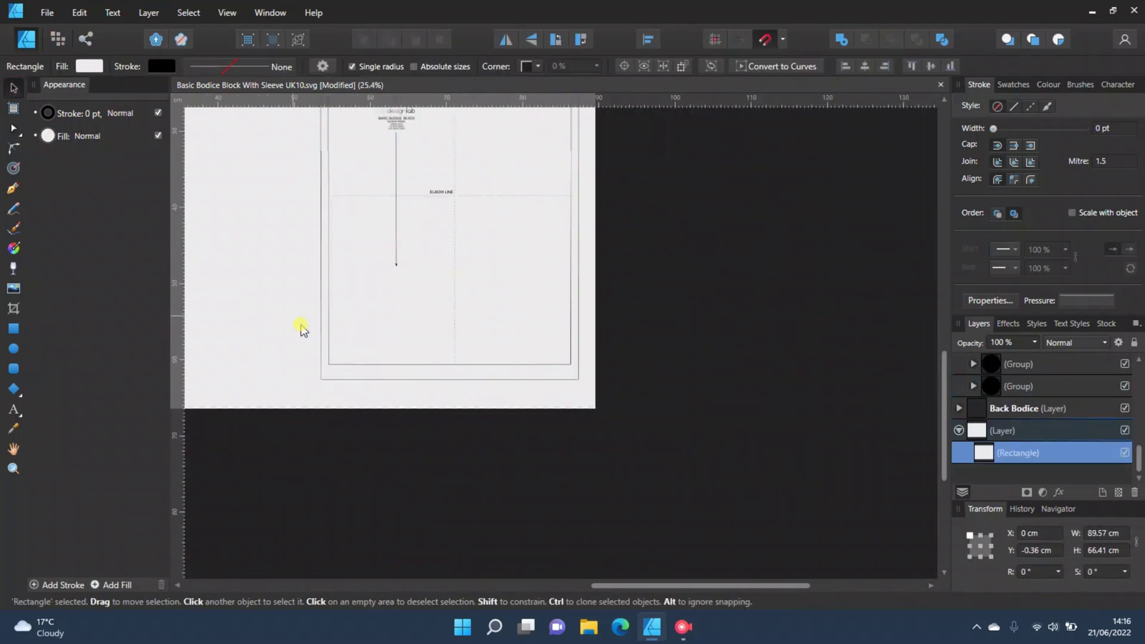
left_click_drag(741, 587, 595, 570)
scroll(787, 417, "up", 4)
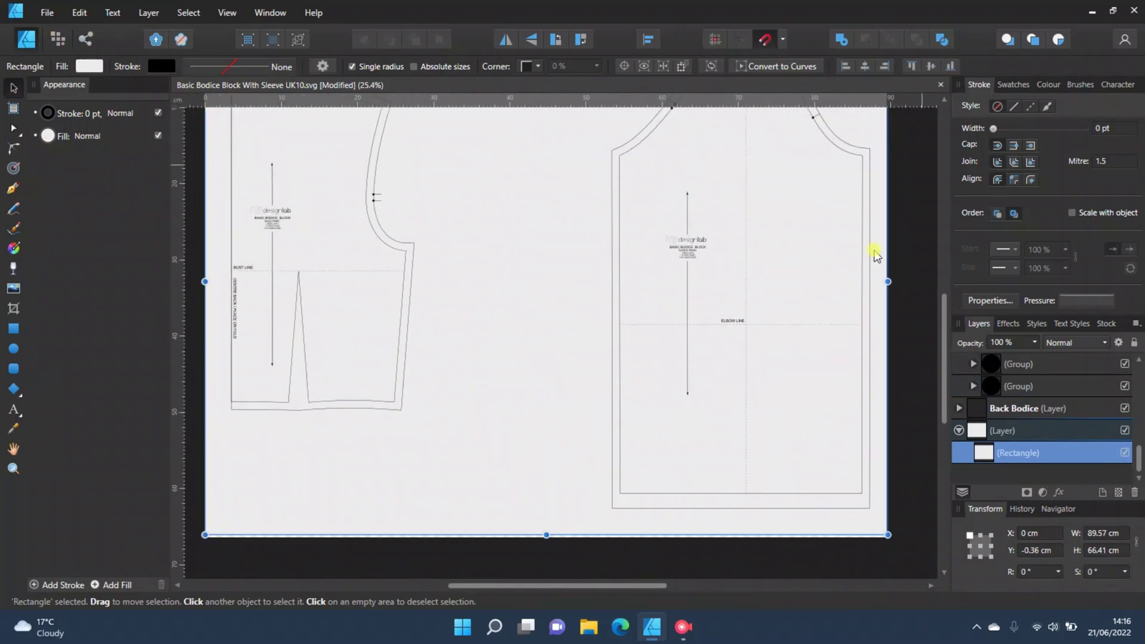